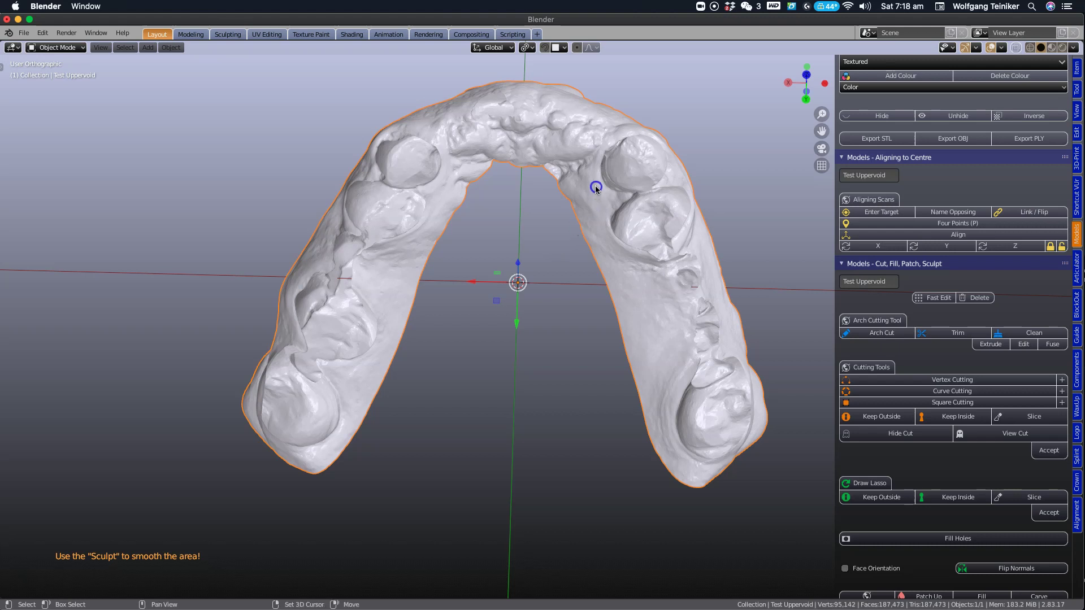
- Put the Test Uppervoid mesh into edit mode with face selection and nothing selected
scroll(567, 314, "up", 6)
mouse_move(533, 251)
middle_mouse_down()
mouse_move(538, 273)
mouse_move(552, 242)
middle_mouse_up()
scroll(679, 349, "up", 3)
middle_click_drag(589, 287, 594, 321)
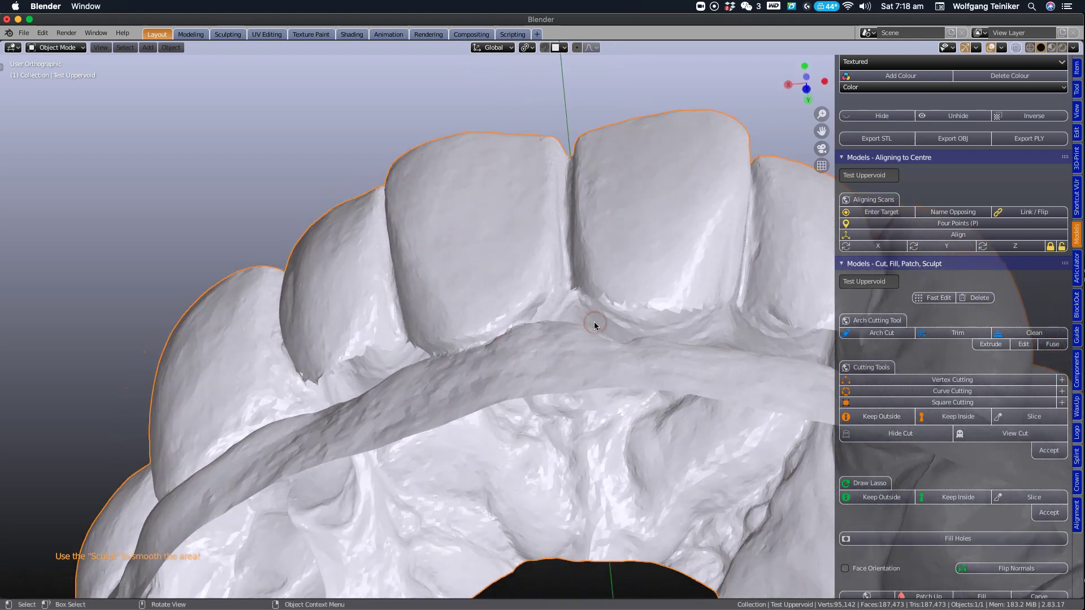
middle_click_drag(592, 320, 567, 257)
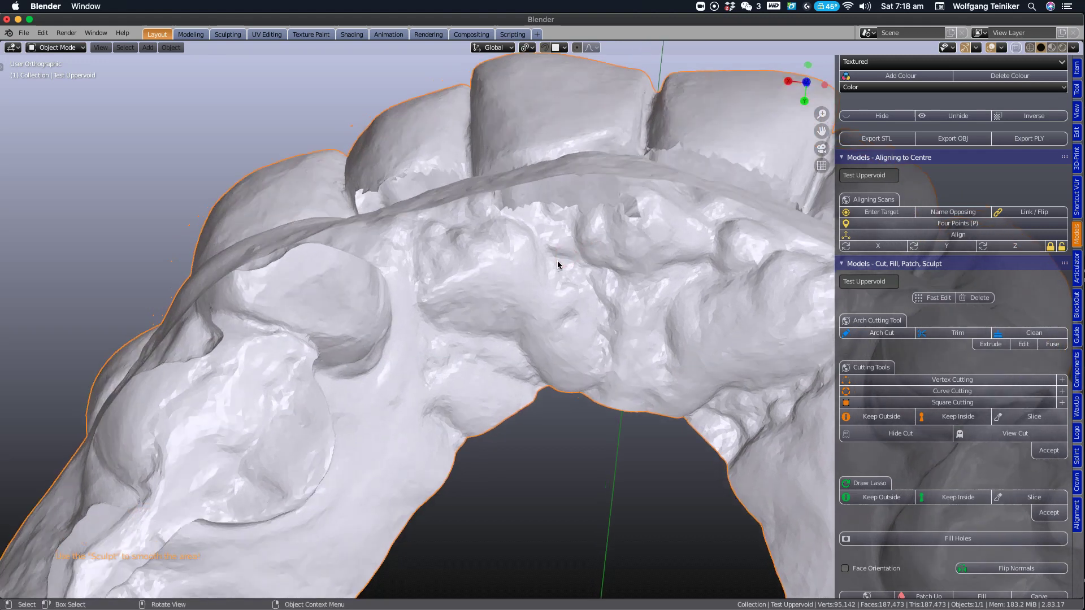
key("Tab")
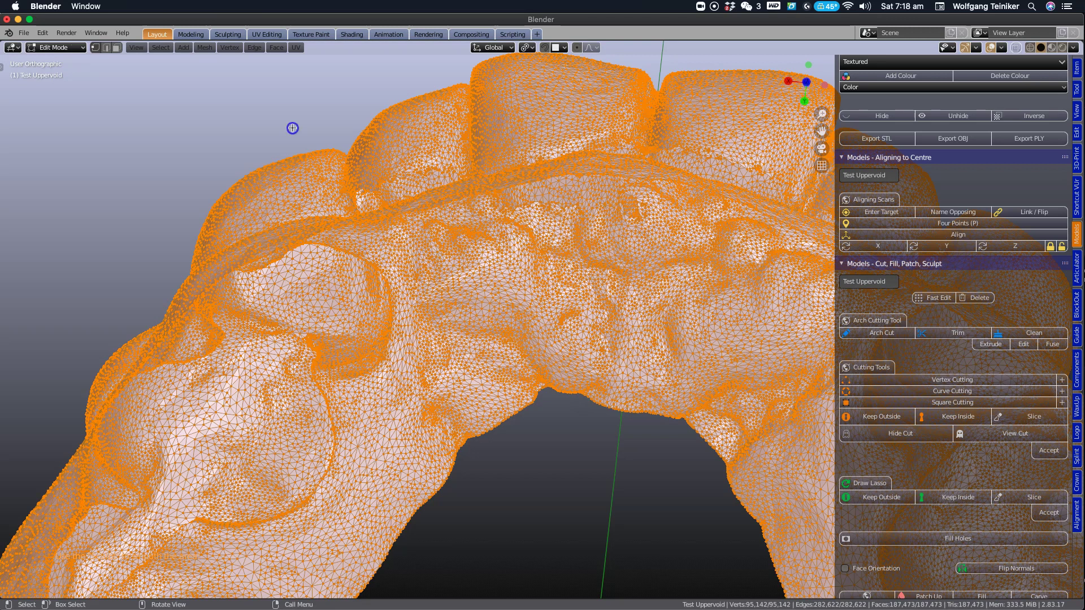
key("alt+a")
left_click(84, 51)
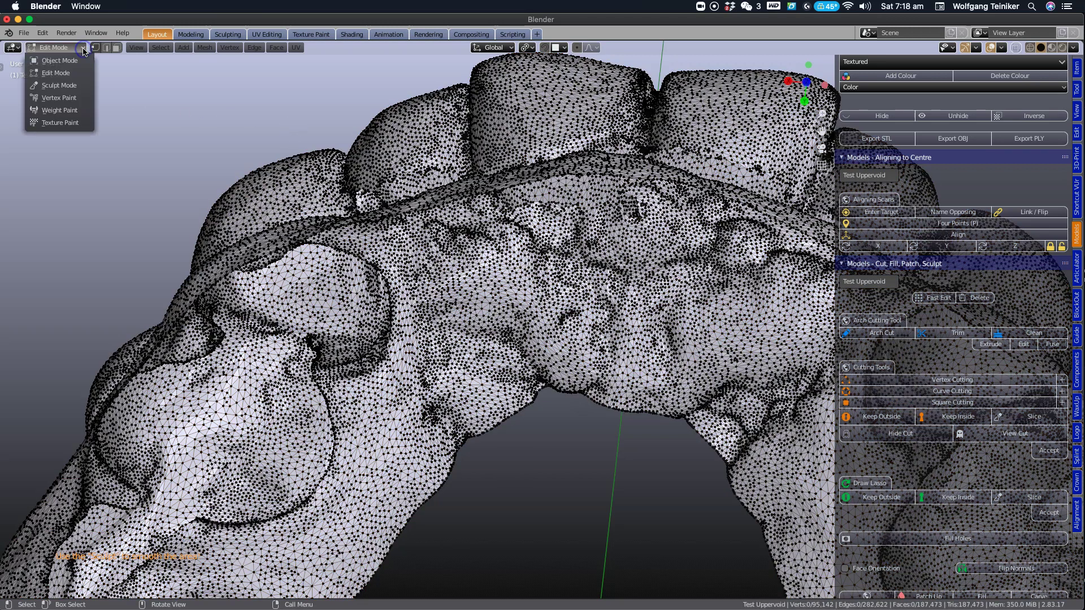
left_click(115, 48)
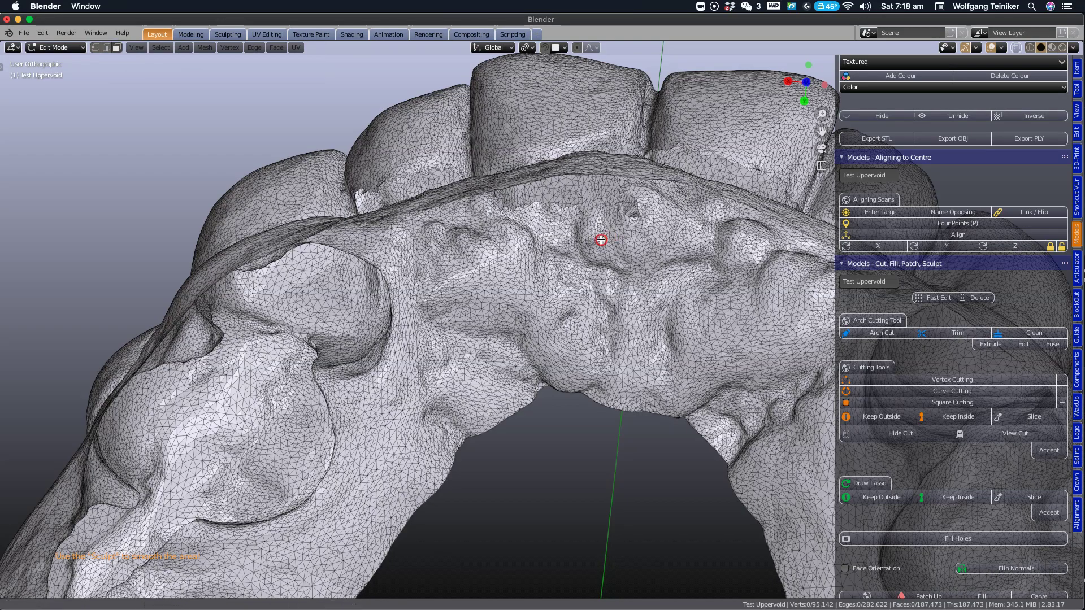
- Select the small faces connecting the flap inside the anterior void to the surrounding wall
scroll(610, 237, "up", 10)
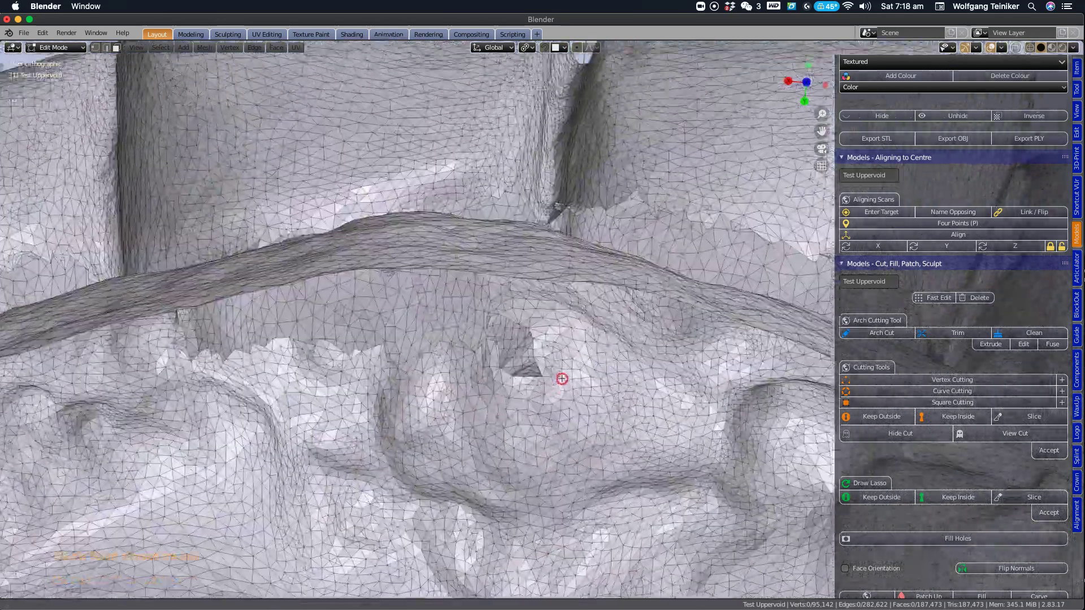
middle_click_drag(561, 379, 516, 247)
scroll(562, 288, "up", 8)
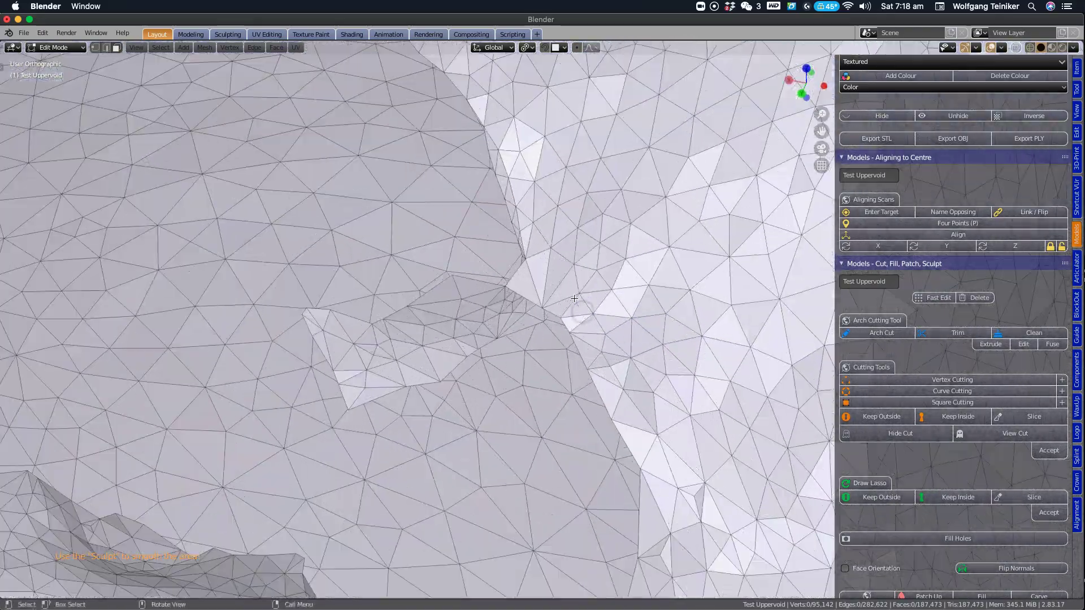
middle_click_drag(568, 292, 576, 261)
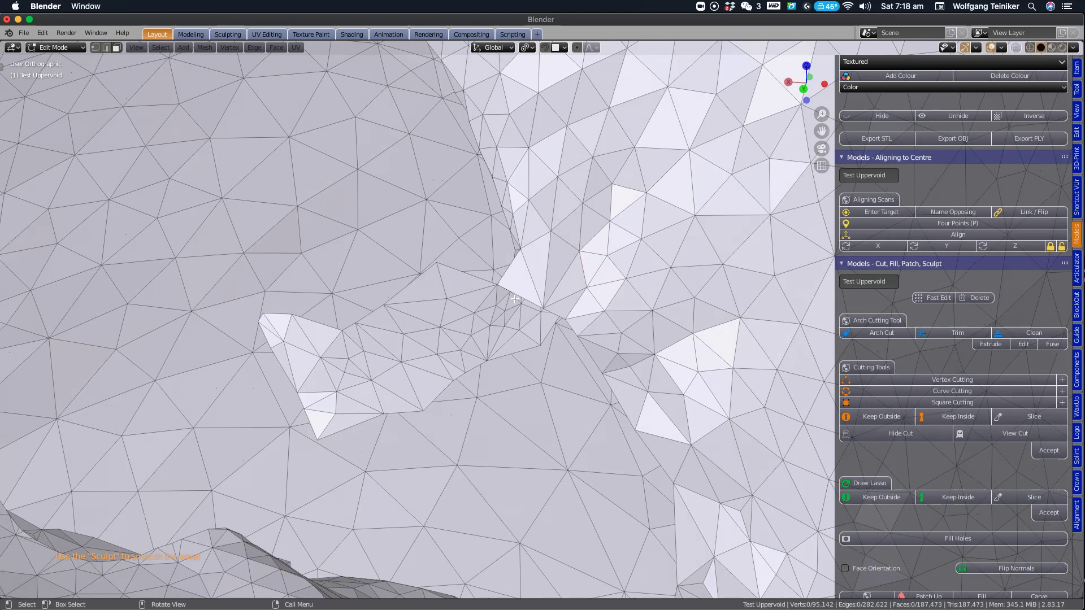
middle_click_drag(535, 285, 635, 278)
right_click(533, 273)
middle_click_drag(532, 272, 595, 237)
scroll(593, 237, "down", 8)
middle_click_drag(494, 252, 619, 232)
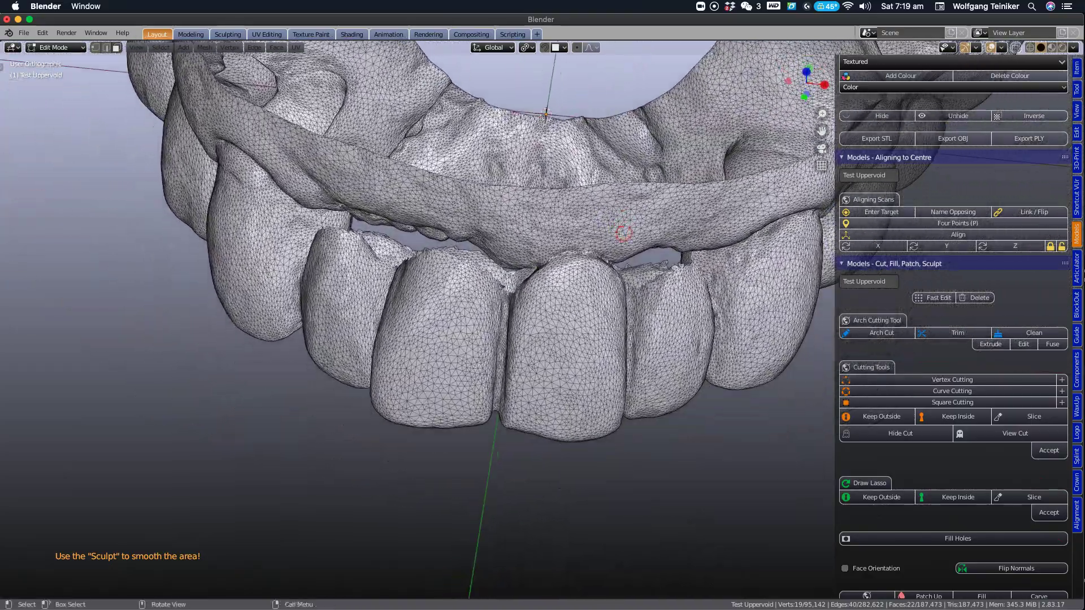
- Add the strip of faces joining the central incisor to the gum, along its whole gum margin, to the selection
scroll(619, 233, "up", 5)
scroll(530, 334, "up", 4)
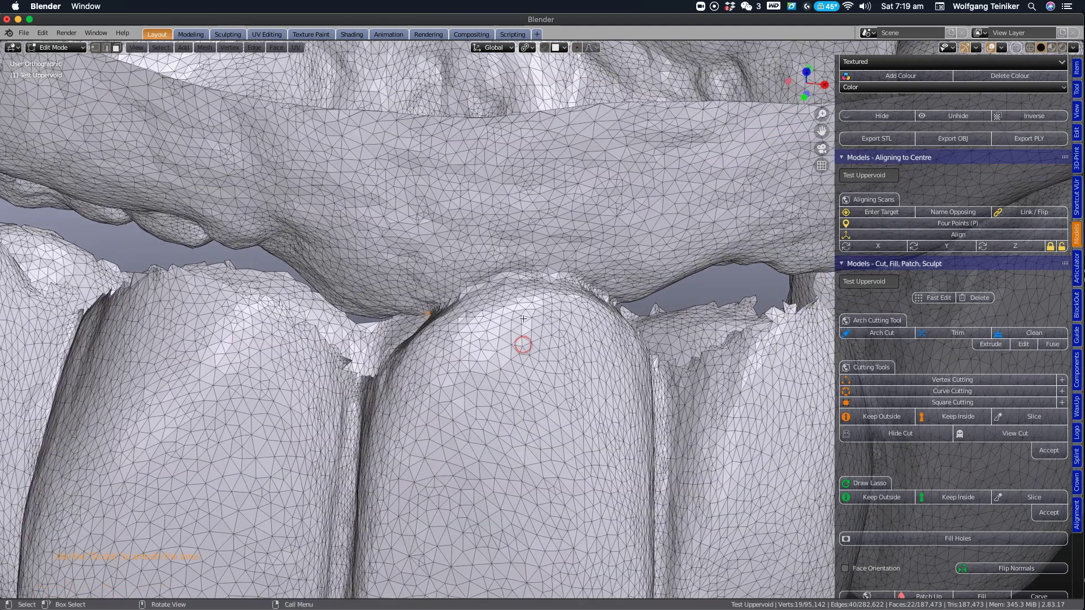
scroll(523, 318, "up", 3)
scroll(605, 244, "up", 3)
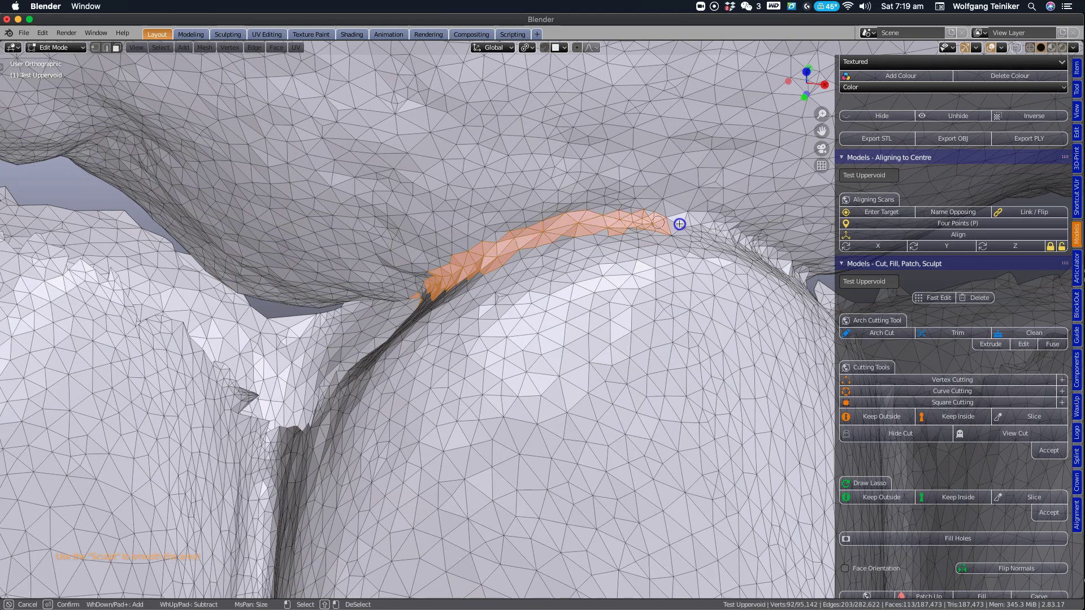
middle_click_drag(785, 269, 706, 313)
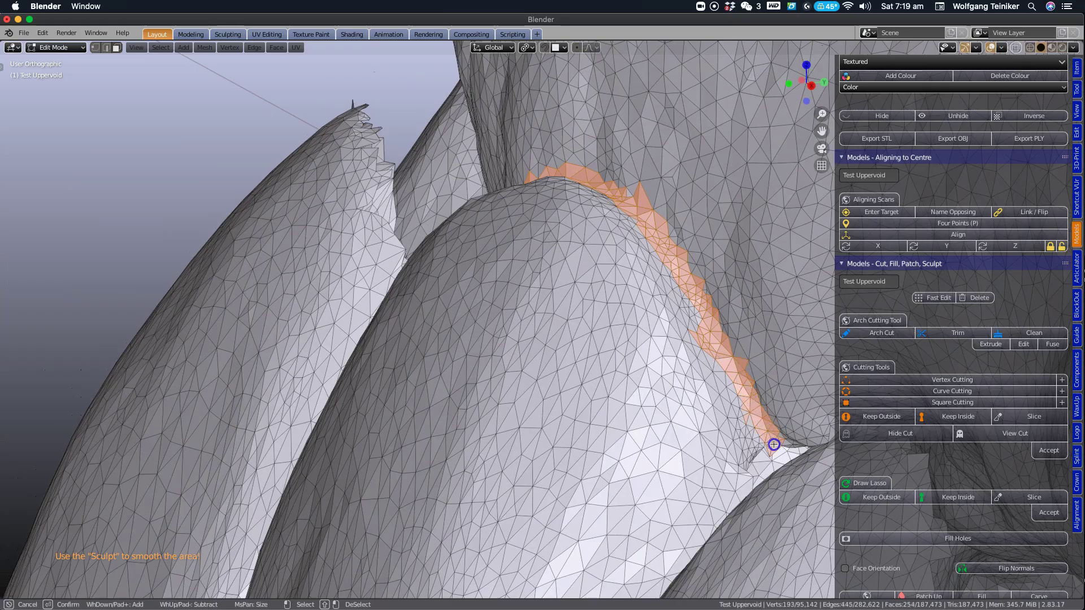
middle_click_drag(580, 182, 740, 215)
key("c")
key("Escape")
- Add the jagged faces on the open gum-side edge of the neighbouring incisor to the selection
middle_click_drag(505, 395, 437, 322)
middle_click_drag(716, 320, 504, 230)
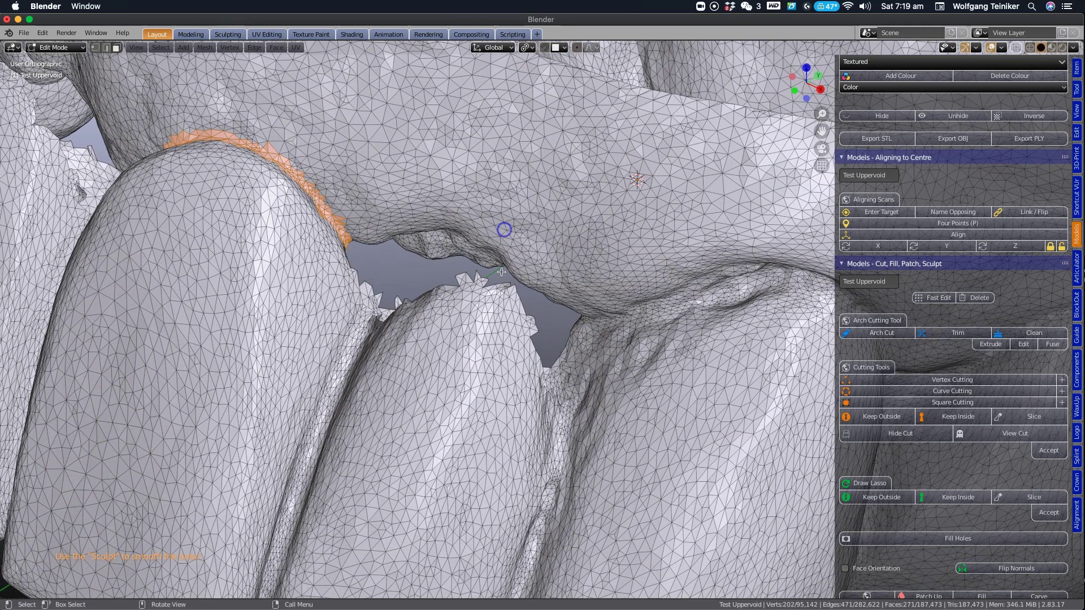
scroll(501, 290, "up", 3)
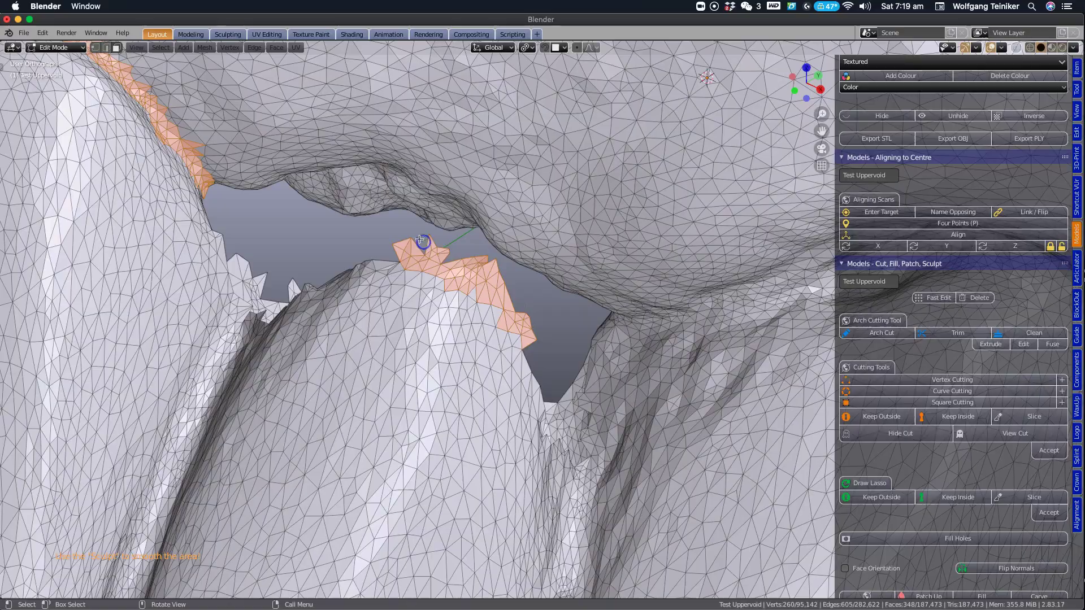
- Add the protruding spike of faces on the premolar's gum-side edge to the selection with circle select
scroll(419, 239, "down", 5)
middle_click_drag(419, 240, 542, 235)
scroll(468, 247, "down", 4)
scroll(491, 258, "up", 2)
middle_click_drag(306, 293, 567, 273, "shift")
middle_click_drag(247, 287, 288, 276)
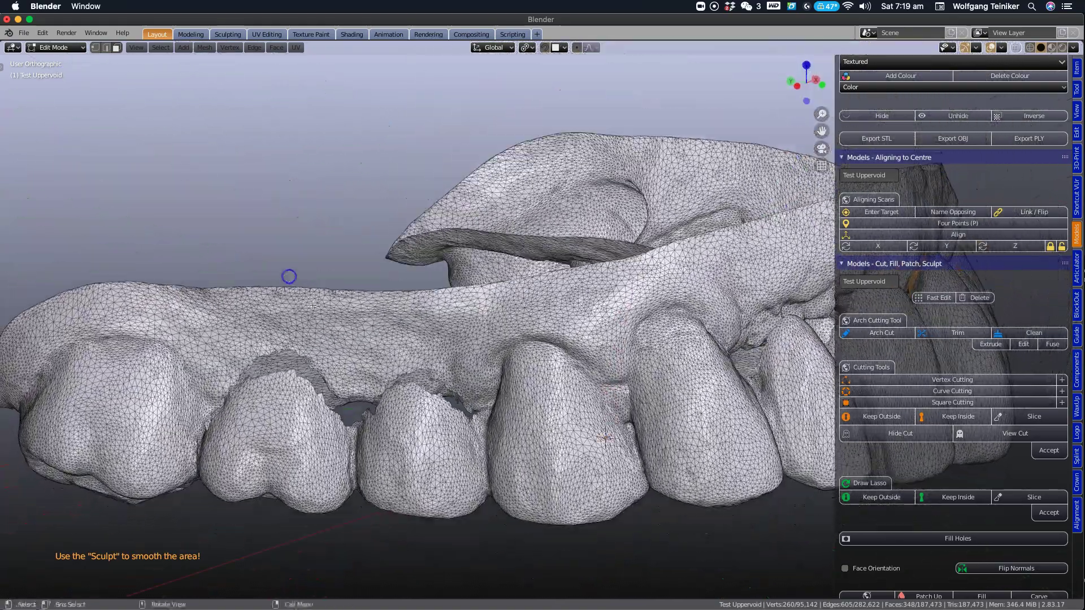
scroll(289, 276, "up", 10)
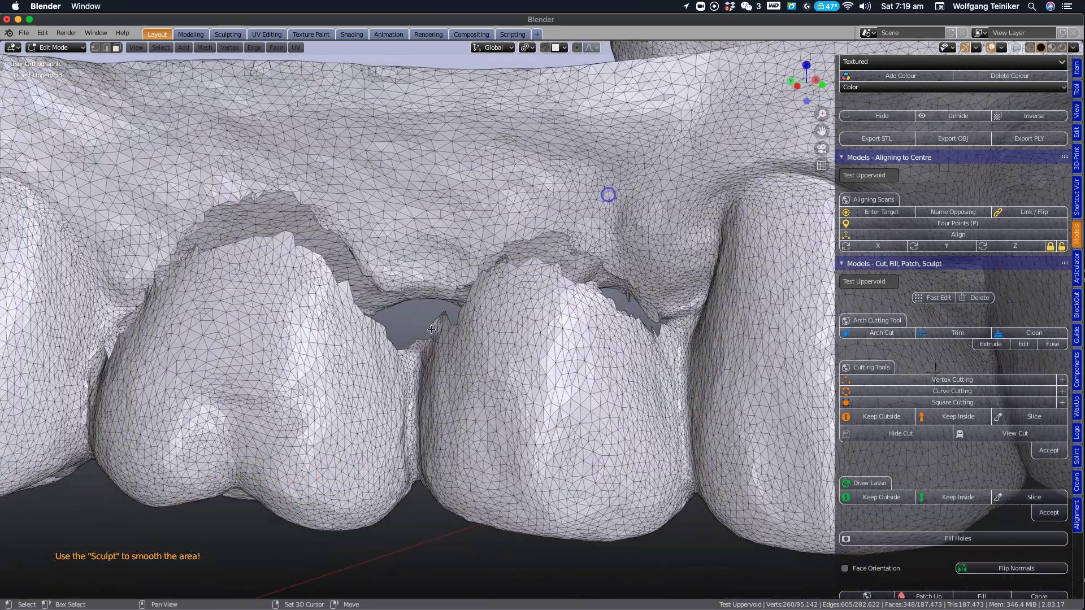
key("c")
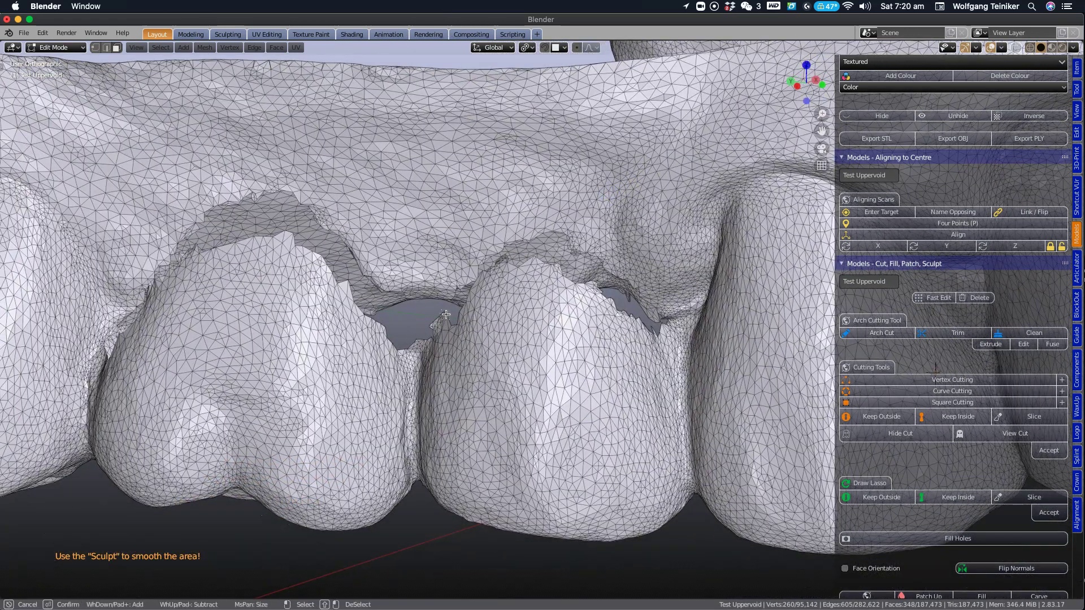
middle_click_drag(461, 313, 514, 316)
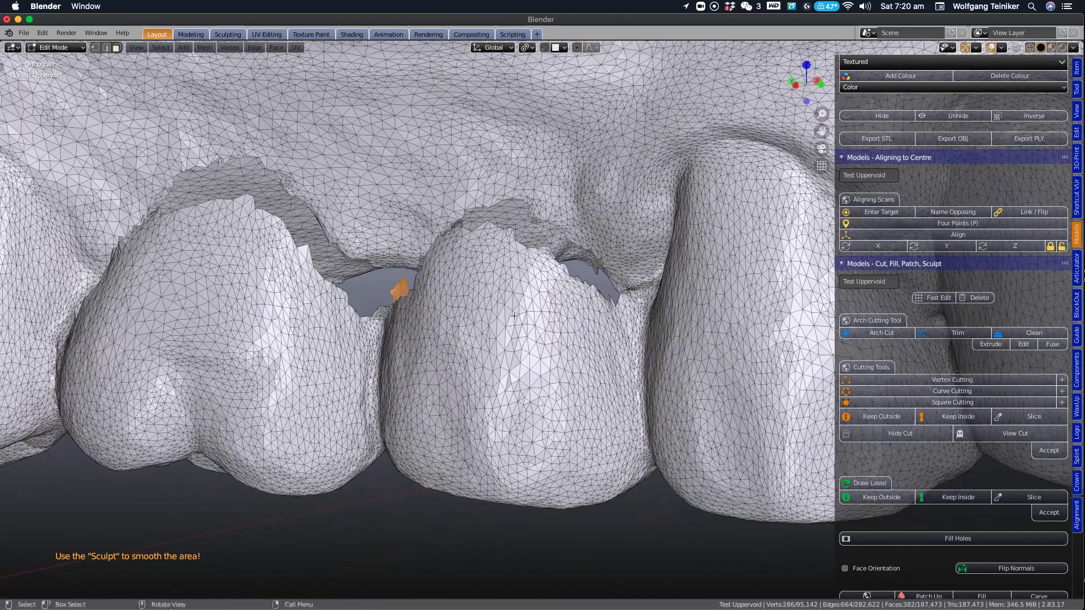
- Delete the selected faces from the mesh
scroll(515, 315, "down", 8)
middle_click_drag(546, 362, 575, 127)
middle_click_drag(462, 182, 434, 288)
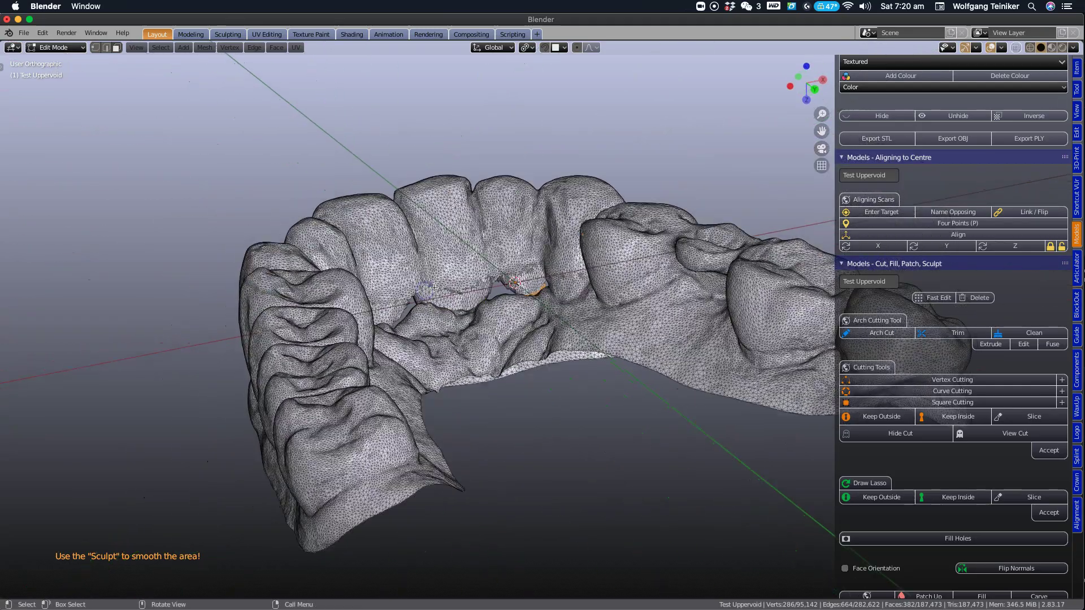
scroll(433, 288, "up", 5)
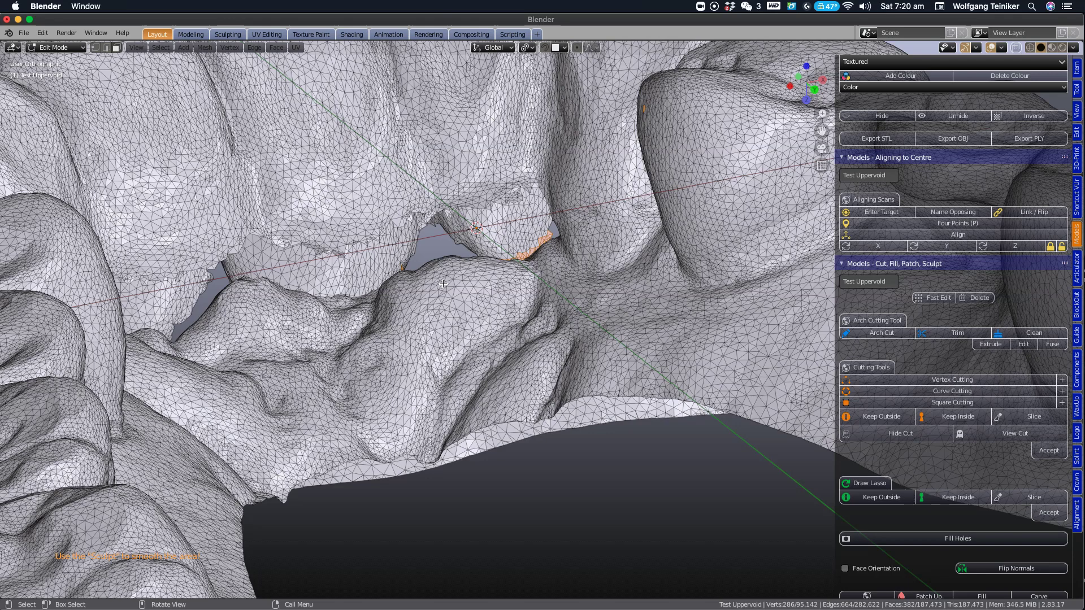
key("x")
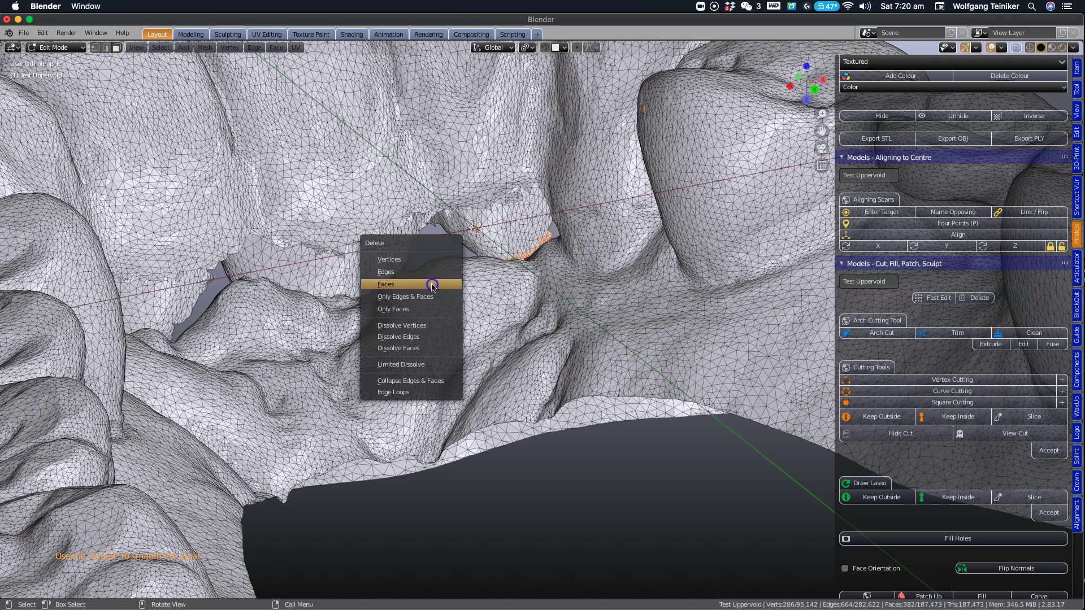
left_click(432, 284)
- Remove the loose mesh fragment inside the anterior void and return to object mode
scroll(431, 284, "down", 5)
middle_click_drag(428, 291, 480, 315)
scroll(523, 315, "up", 6)
scroll(511, 318, "up", 8)
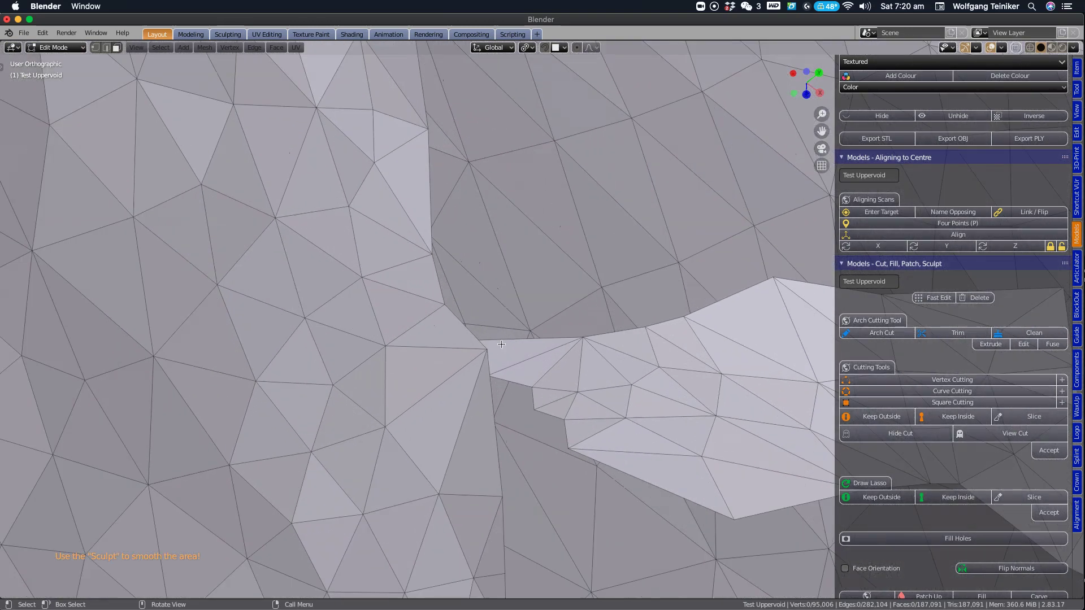
mouse_move(477, 358)
middle_mouse_down()
mouse_move(456, 376)
mouse_move(465, 370)
middle_mouse_up()
scroll(465, 370, "down", 10)
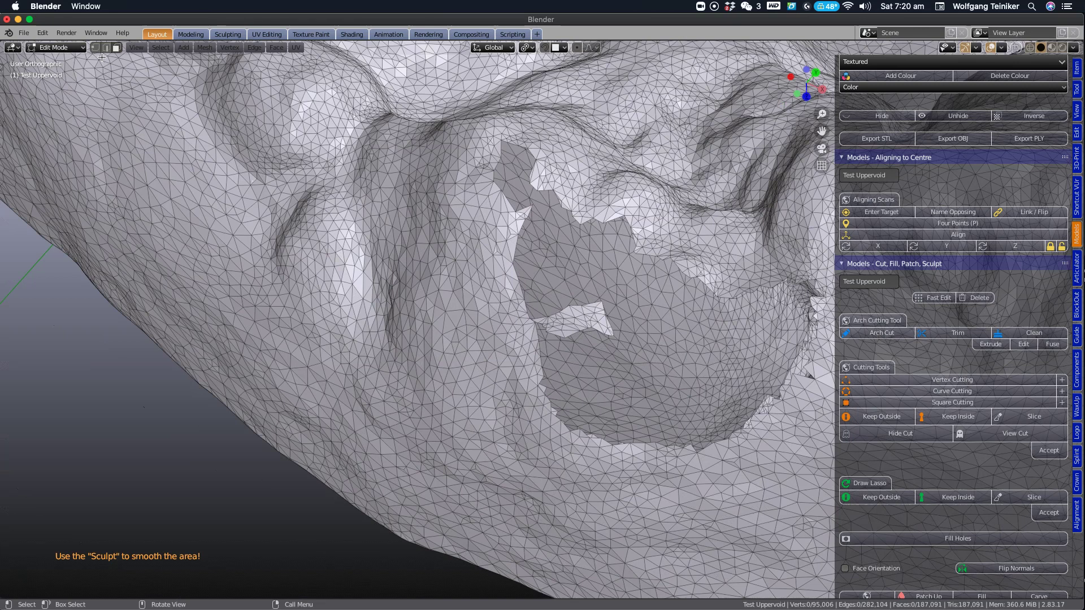
left_click(95, 50)
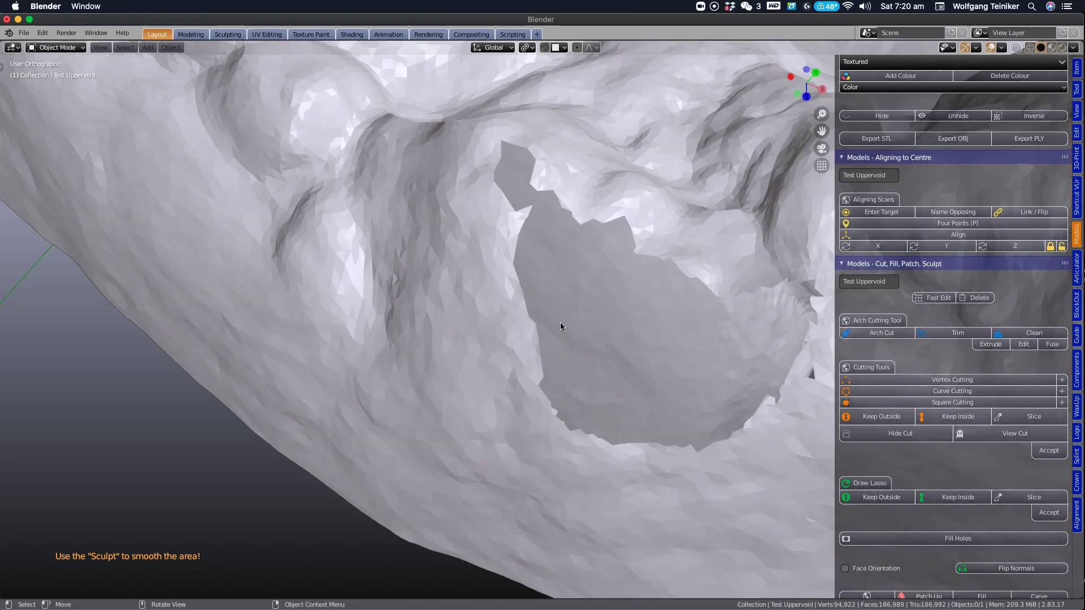
- Run Fill Holes on the upper arch model
scroll(559, 327, "down", 5)
middle_click_drag(558, 327, 524, 352)
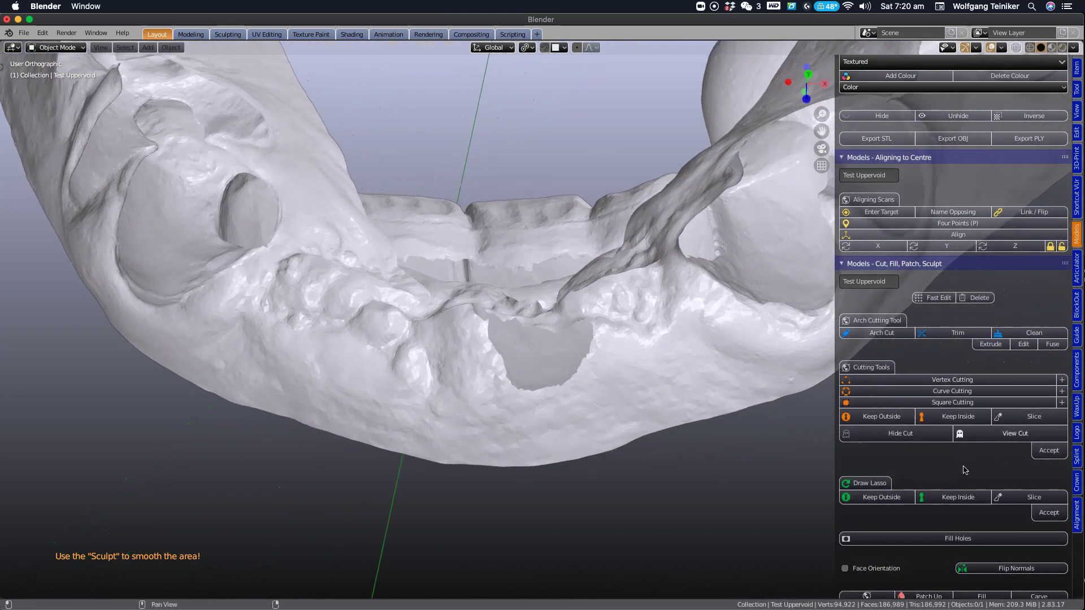
left_click(938, 541)
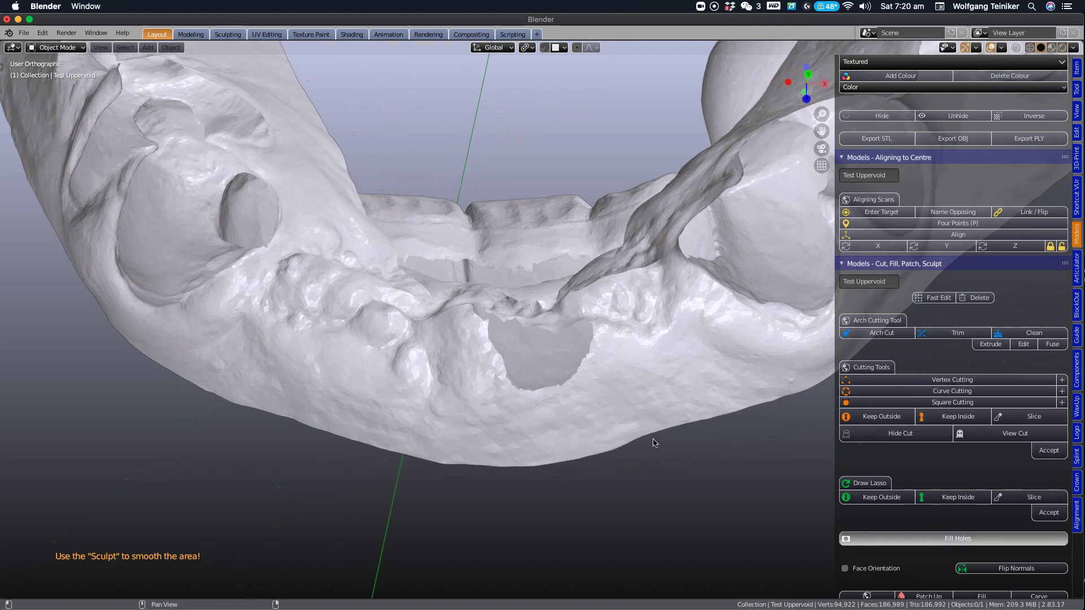
- Reopen the arch mesh for vertex editing and bridge the gum-margin gap on the outer side by joining opposite tooth and gum vertices with edges
middle_click_drag(537, 377, 539, 412)
middle_click_drag(445, 314, 190, 250)
scroll(524, 307, "down", 8)
middle_click_drag(630, 258, 392, 300, "shift")
scroll(551, 289, "up", 5)
middle_click_drag(552, 292, 538, 271)
left_click(525, 213)
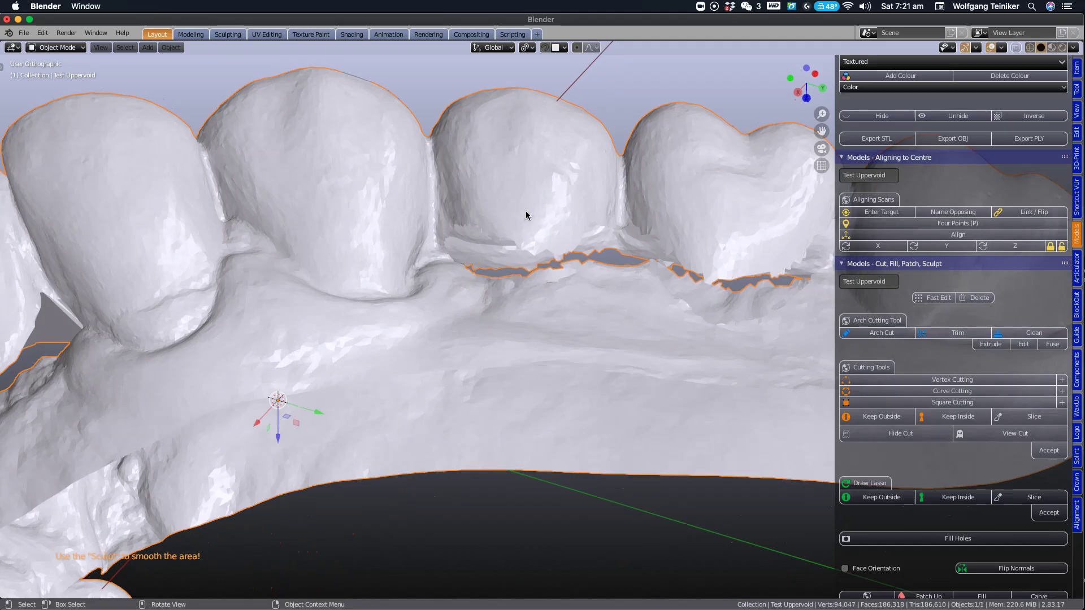
key("Tab")
middle_click_drag(526, 212, 516, 324)
scroll(520, 226, "up", 6)
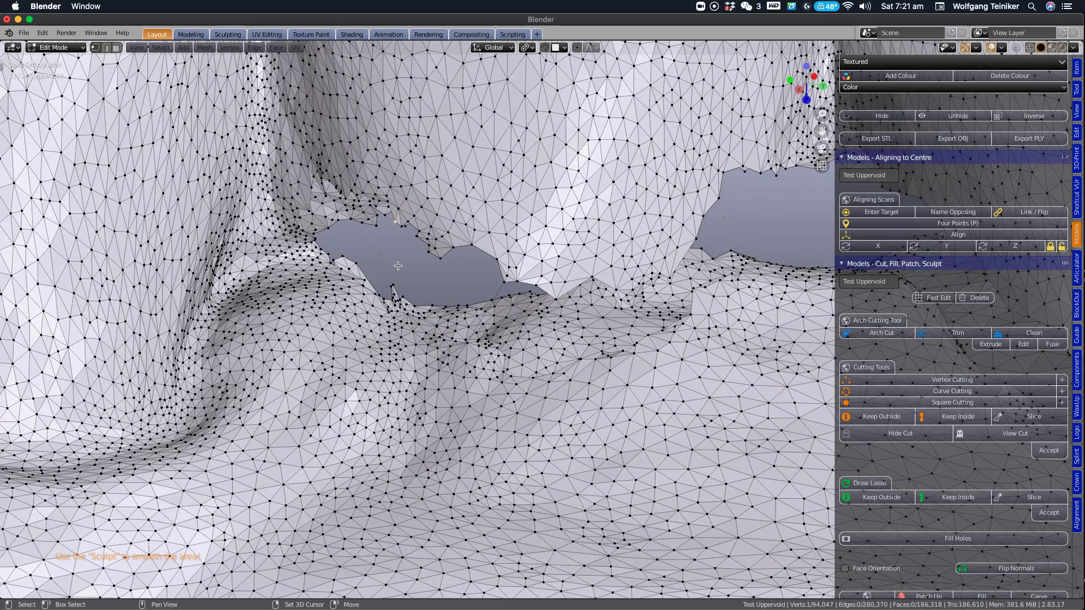
middle_click_drag(460, 266, 560, 260)
middle_click_drag(484, 303, 504, 316)
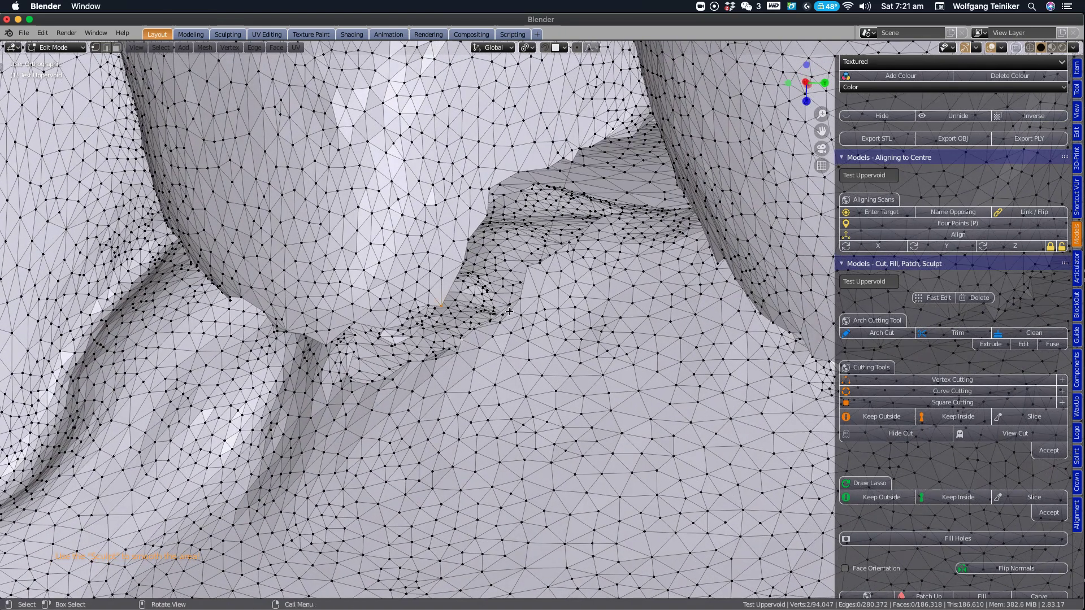
key("f")
- Connect tooth and gum vertices with edges across the next gum-margin gap along the outer side of the arch
scroll(525, 310, "down", 5)
middle_click_drag(562, 307, 594, 279)
middle_click_drag(667, 287, 486, 174, "shift")
middle_click_drag(535, 221, 517, 283)
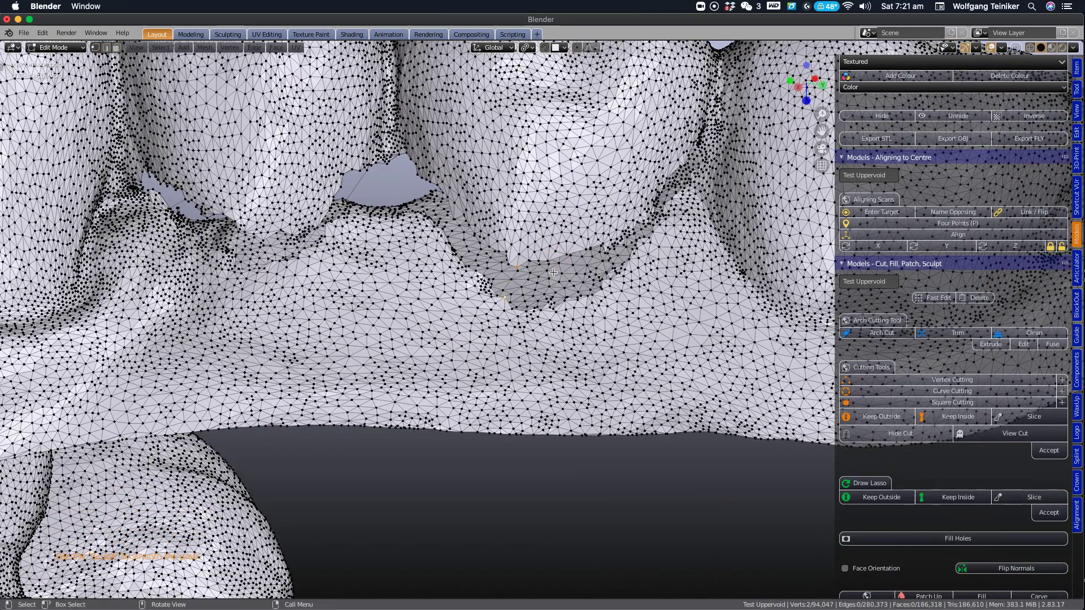
middle_click_drag(602, 264, 588, 215)
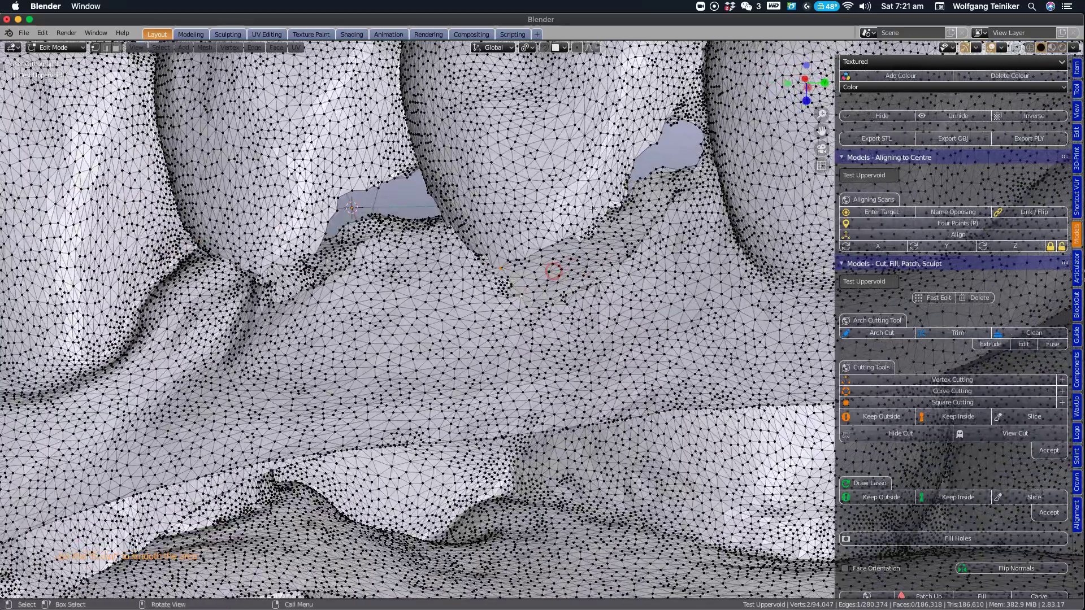
middle_click_drag(673, 188, 488, 217)
key("f")
- Connect a tooth vertex to the opposite gum vertex across the gap under the molar on the palatal side
scroll(694, 201, "down", 4)
scroll(529, 175, "up", 6)
middle_click_drag(528, 174, 572, 484, "shift")
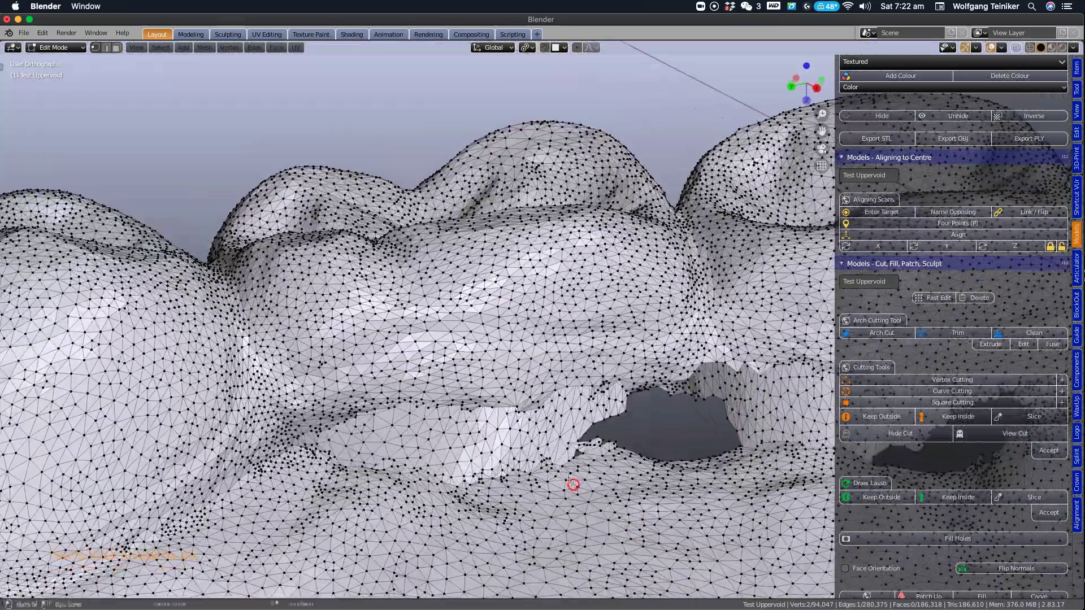
middle_click_drag(519, 412, 520, 440)
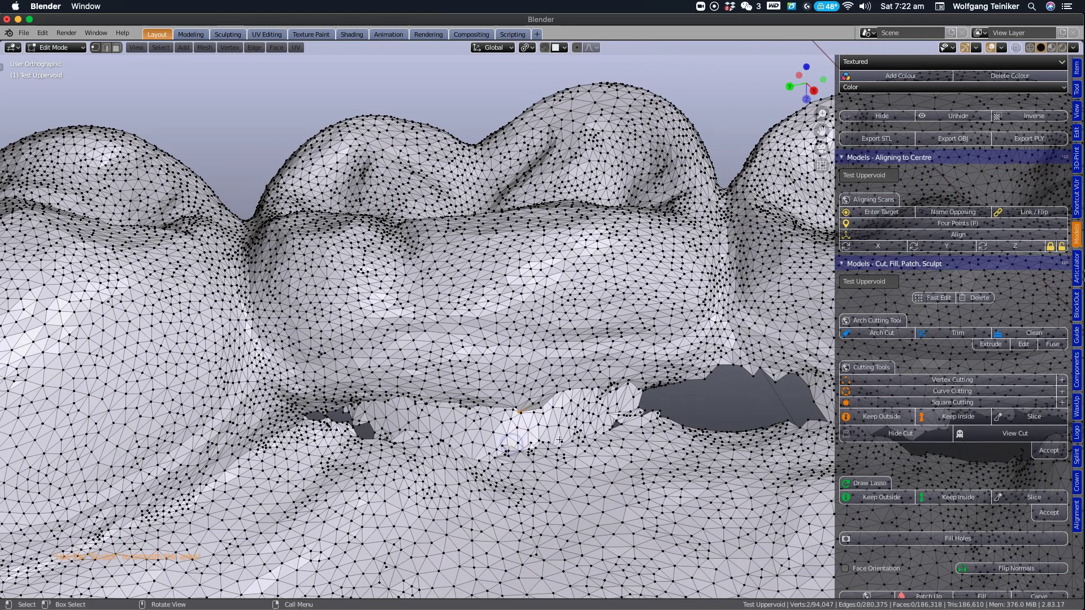
- Add another bridging edge between tooth and gum across the gap under the adjacent tooth on the palatal side
middle_click_drag(743, 413, 586, 392, "shift")
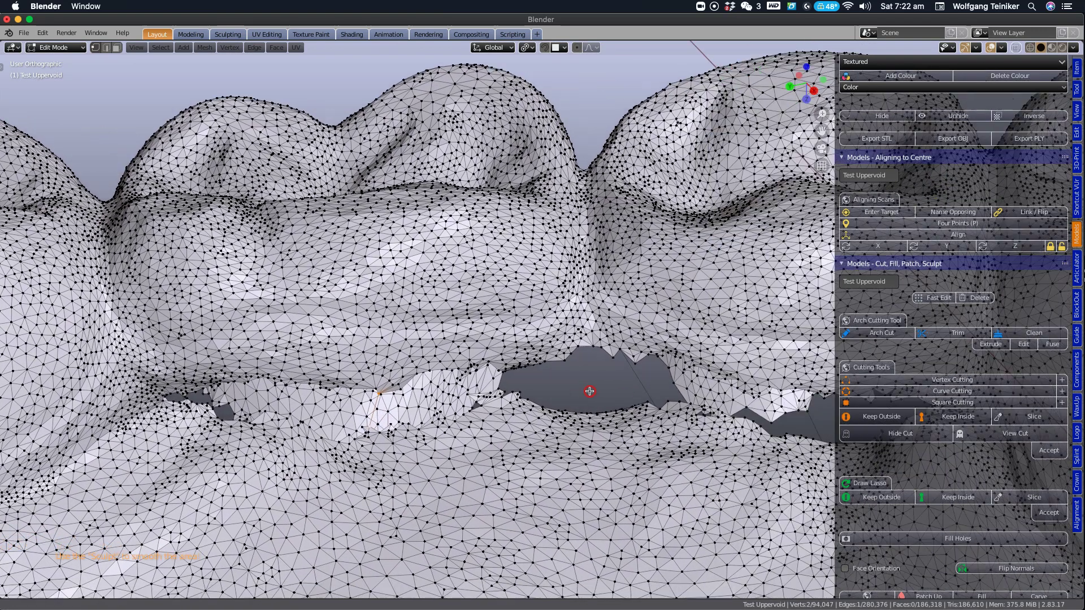
middle_click_drag(598, 356, 622, 399)
left_click(614, 399, "shift")
scroll(644, 411, "down", 5)
middle_click_drag(645, 411, 750, 394)
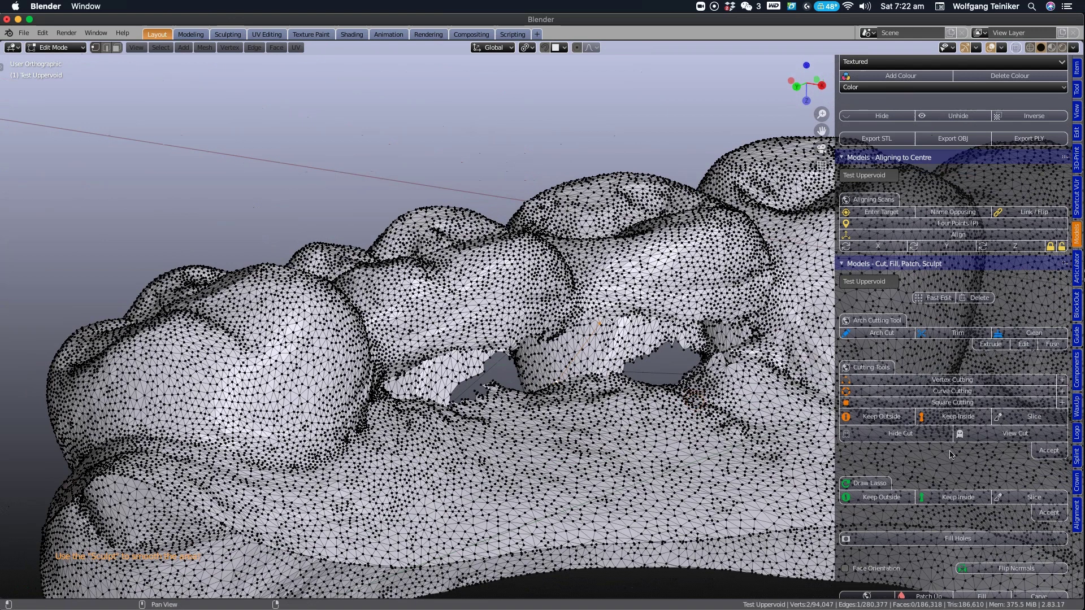
- Fill the holes in the bridged upper arch scan
left_click(935, 541)
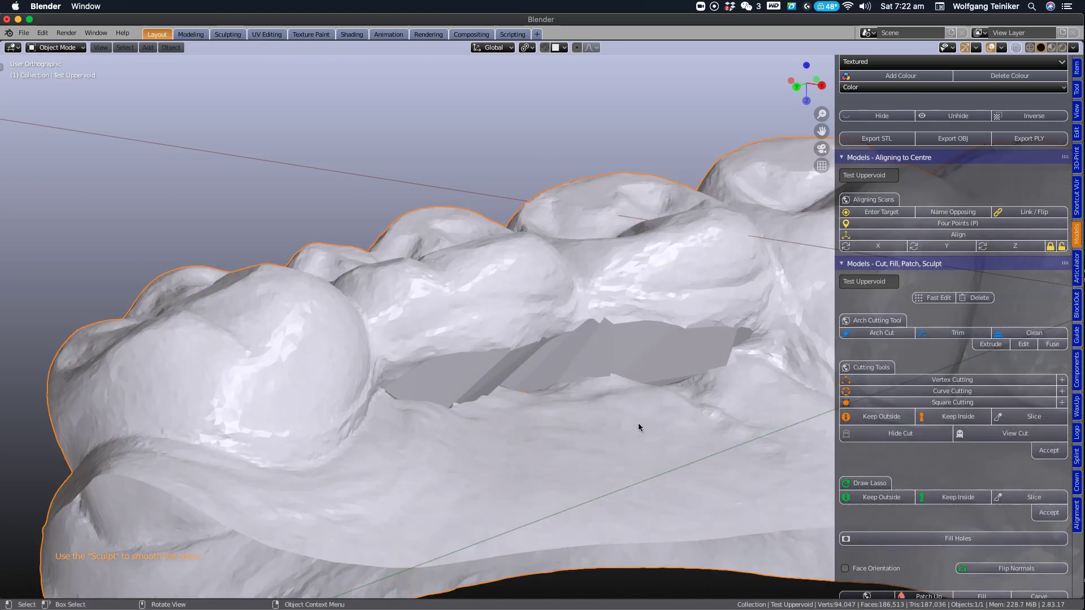
scroll(639, 427, "down", 4)
middle_click_drag(638, 424, 516, 365)
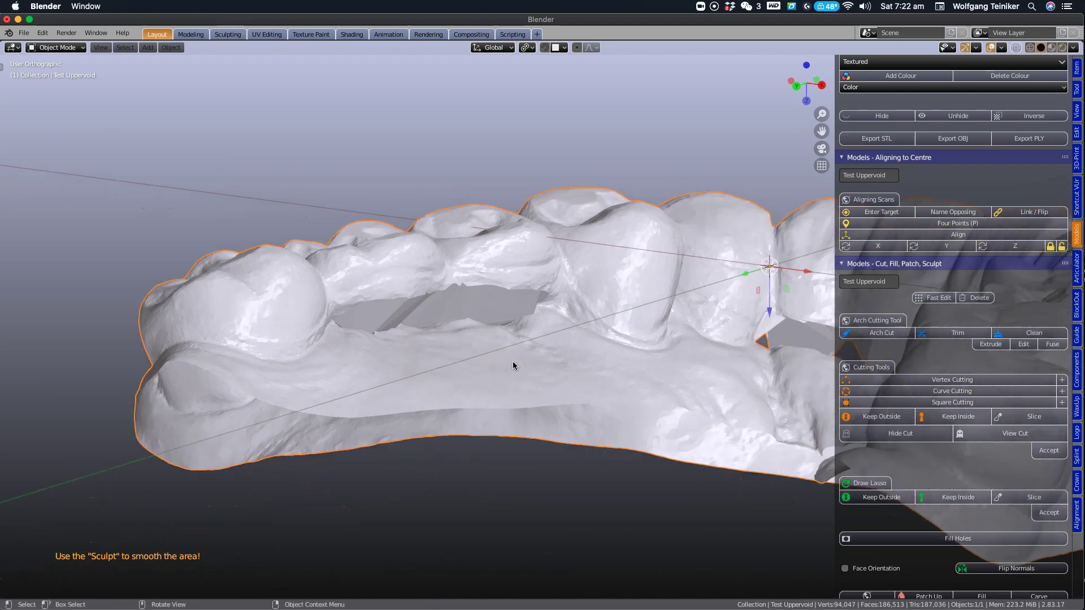
right_click(514, 364, "shift")
scroll(958, 362, "down", 5)
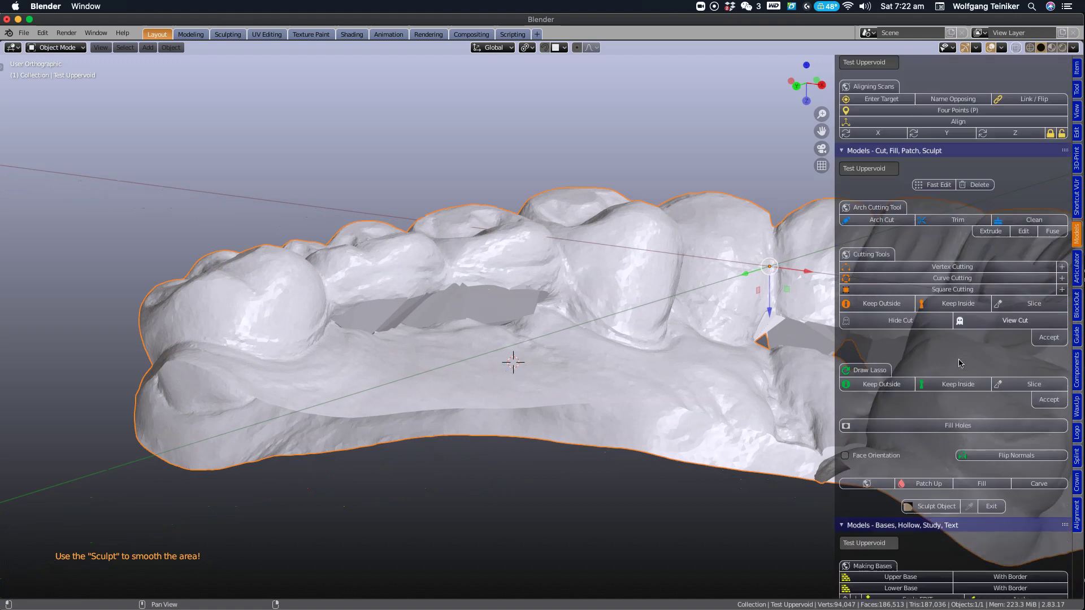
- Start sculpting the arch and smooth the filled patch under the back teeth on the palatal side
scroll(949, 418, "down", 2)
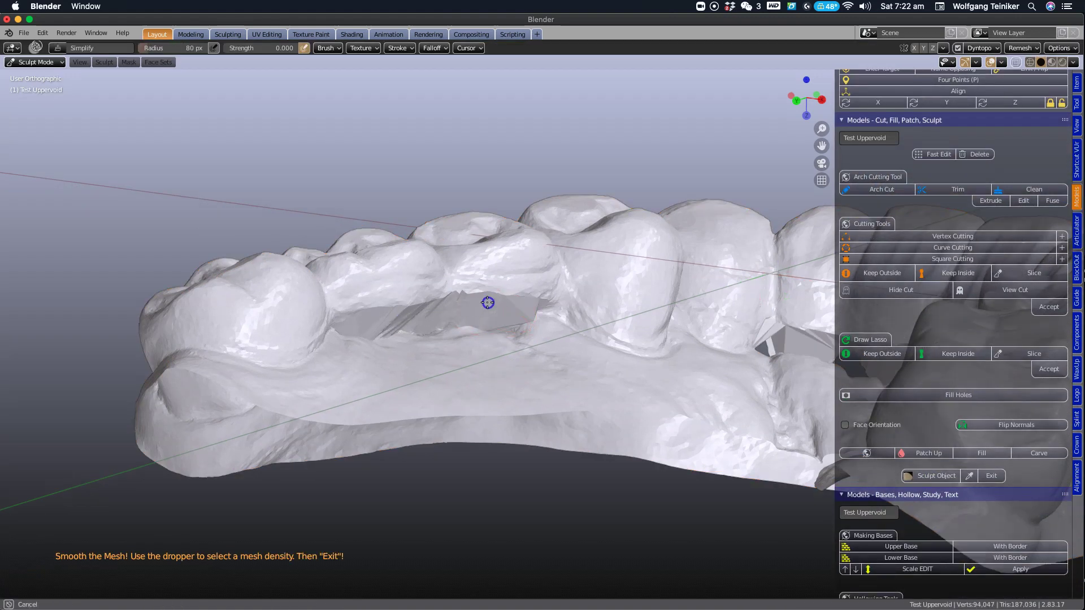
left_click_drag(444, 323, 446, 323)
middle_click_drag(449, 323, 437, 310)
mouse_move(437, 306)
left_mouse_down()
mouse_move(507, 301)
mouse_move(443, 312)
left_mouse_up()
- Smooth the jagged filled strip along the premolar's gum margin on the outer side of the arch
middle_click_drag(446, 314, 670, 271)
left_click(437, 331)
scroll(456, 329, "up", 1)
middle_click_drag(461, 330, 465, 327)
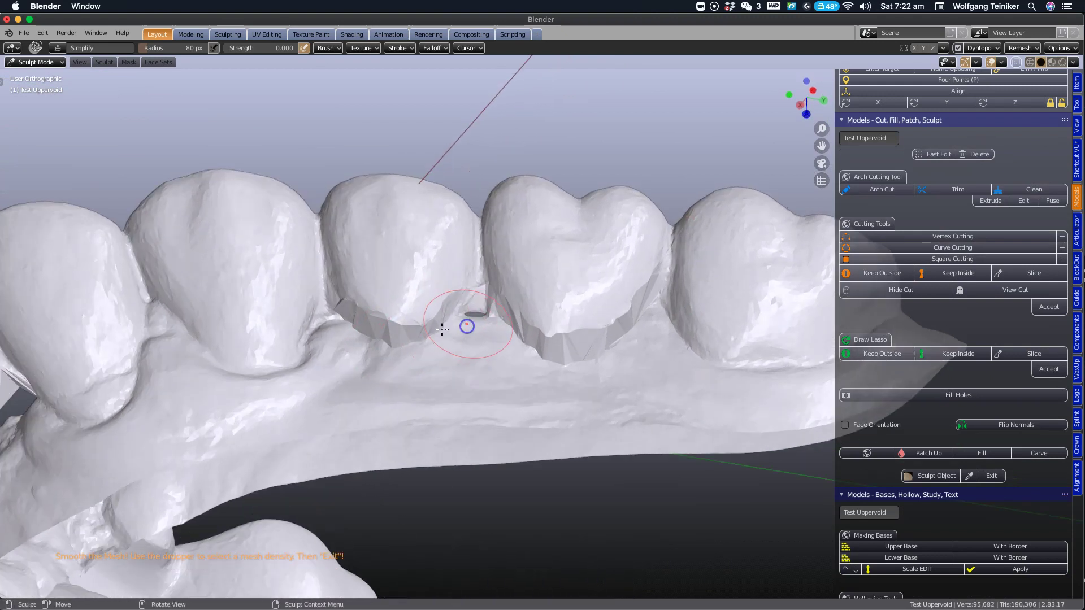
left_click_drag(345, 316, 416, 337)
middle_click_drag(419, 336, 421, 311)
left_click_drag(357, 314, 344, 310)
left_click_drag(455, 310, 513, 309)
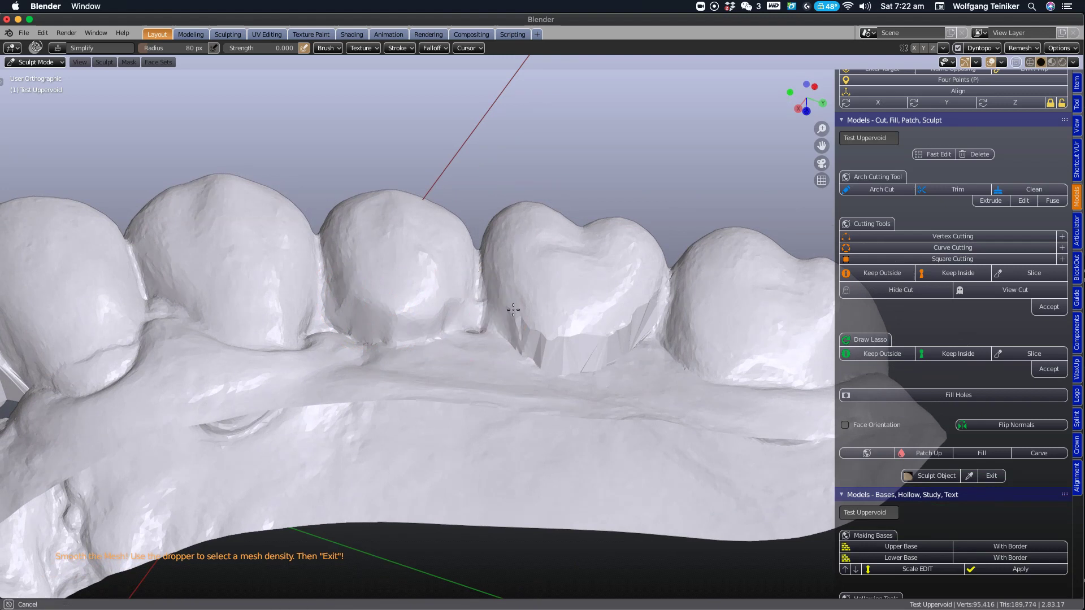
- Smooth the filled strip between the adjacent molar and the gum on the outer side
left_click_drag(651, 317, 634, 335)
middle_click_drag(606, 341, 603, 376)
scroll(496, 330, "up", 3)
middle_click_drag(447, 340, 439, 313)
left_click_drag(501, 357, 599, 396)
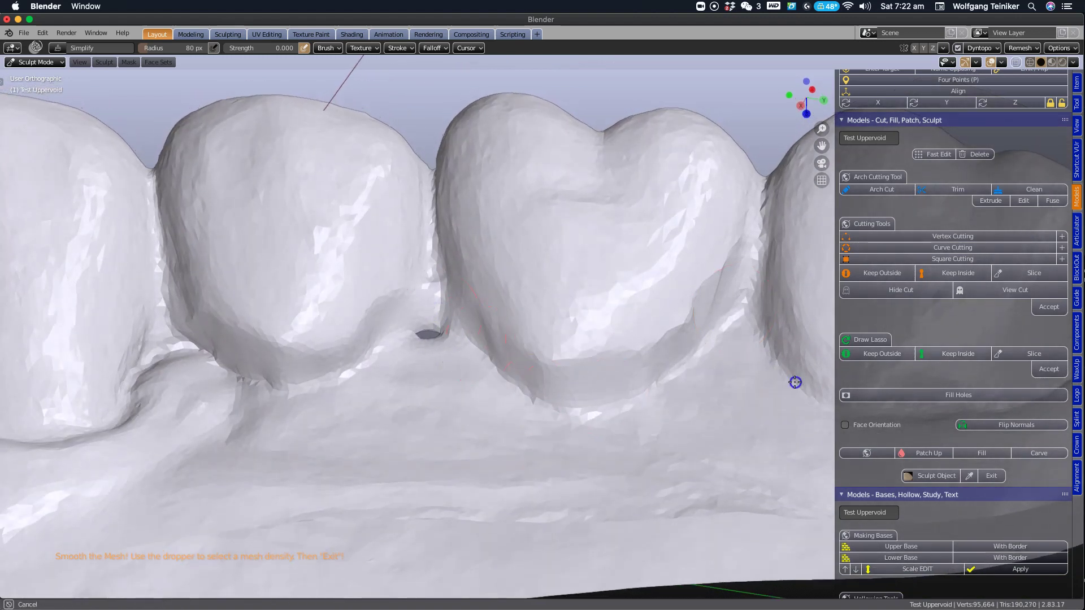
left_click_drag(795, 383, 796, 384)
- Smooth the angular filled patches between the front teeth and the gum ridge on the outer side
scroll(385, 344, "down", 4)
mouse_move(351, 351)
middle_mouse_down()
mouse_move(404, 358)
mouse_move(434, 316)
mouse_move(426, 225)
mouse_move(624, 406)
mouse_move(479, 249)
mouse_move(510, 247)
mouse_move(509, 274)
middle_mouse_up()
scroll(472, 298, "up", 3)
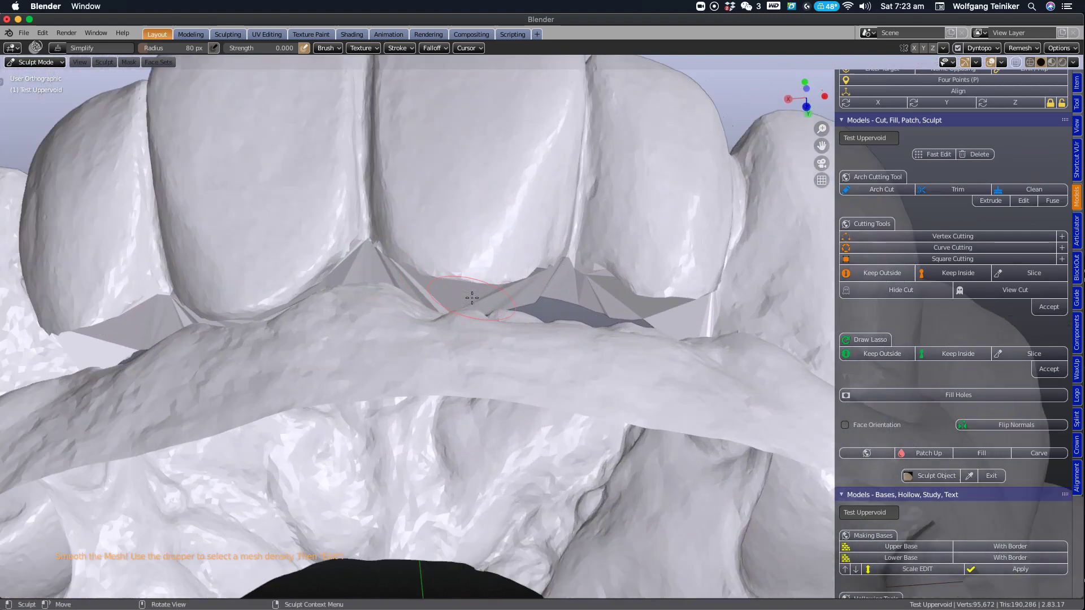
scroll(472, 297, "up", 2)
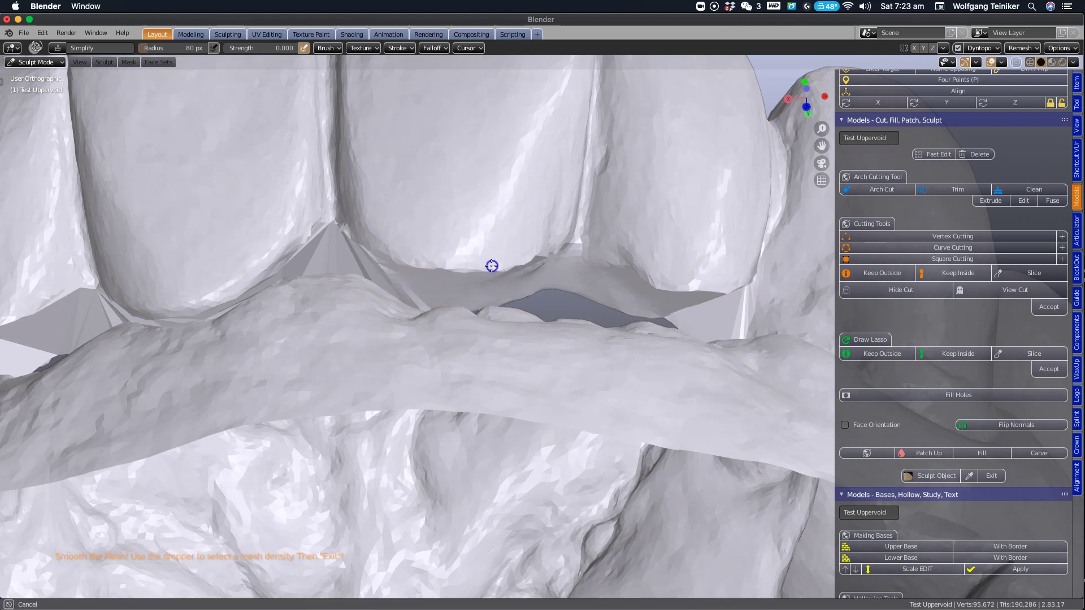
mouse_move(327, 250)
middle_mouse_down()
mouse_move(371, 259)
mouse_move(331, 261)
mouse_move(572, 354)
middle_mouse_up()
mouse_move(415, 218)
left_mouse_down()
mouse_move(344, 238)
mouse_move(330, 215)
left_mouse_up()
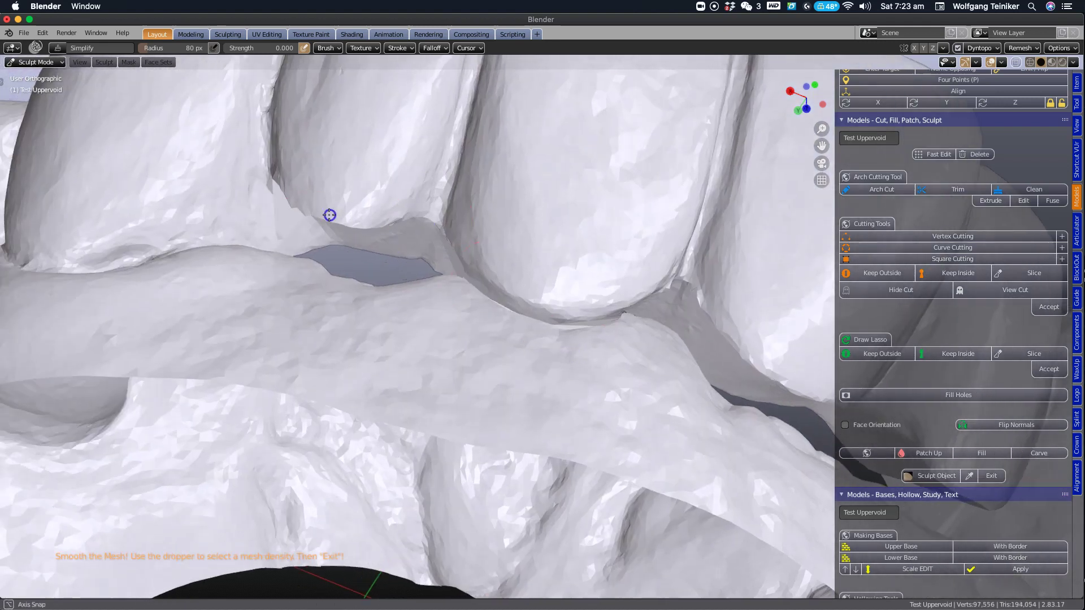
- Smooth the filled patch beneath the lateral incisor and its neighbouring margins from the outer side
middle_click_drag(329, 215, 345, 199)
left_click_drag(345, 199, 351, 204)
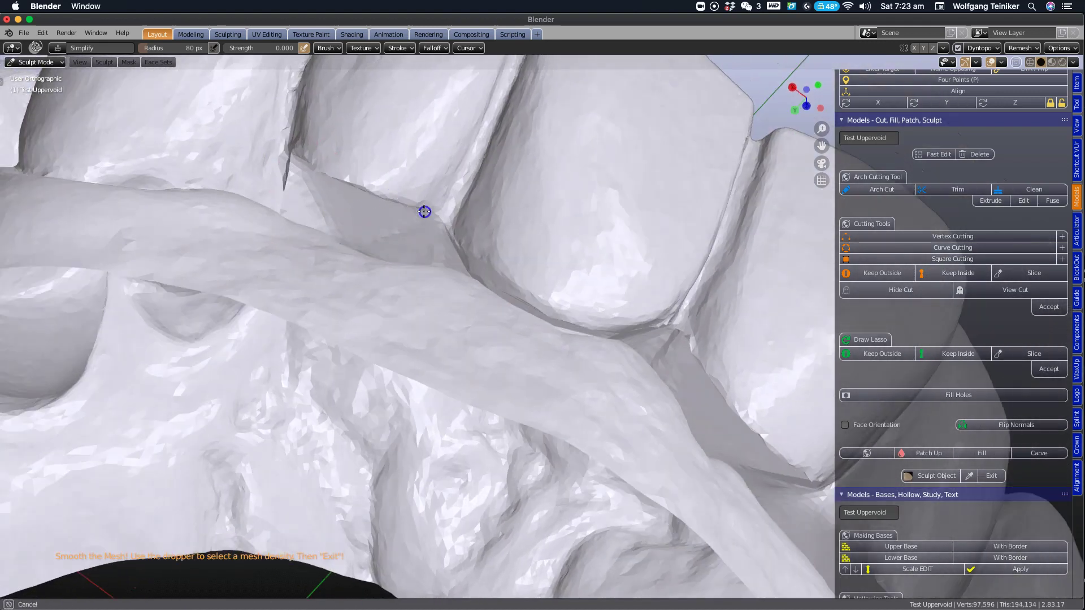
left_click_drag(434, 232, 430, 232)
middle_click_drag(430, 232, 416, 240)
mouse_move(472, 262)
middle_mouse_down()
mouse_move(459, 233)
mouse_move(588, 314)
mouse_move(708, 331)
middle_mouse_up()
middle_click_drag(311, 205, 335, 182)
- Smooth the filled surfaces behind the front teeth on the palatal side of the arch
middle_click_drag(302, 137, 438, 162)
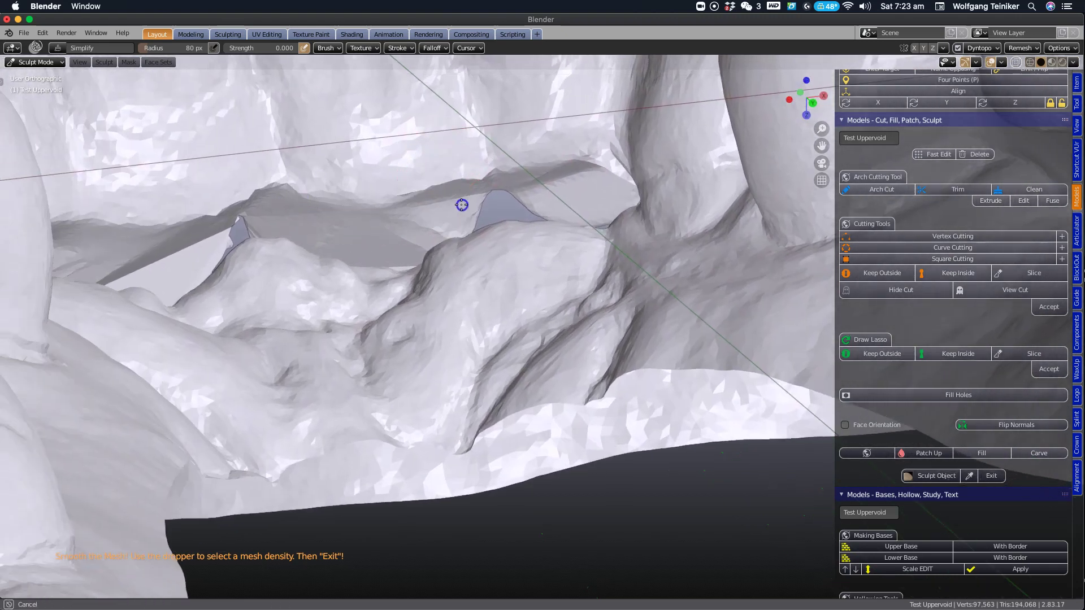
middle_click_drag(604, 193, 484, 175)
left_click_drag(298, 163, 200, 212)
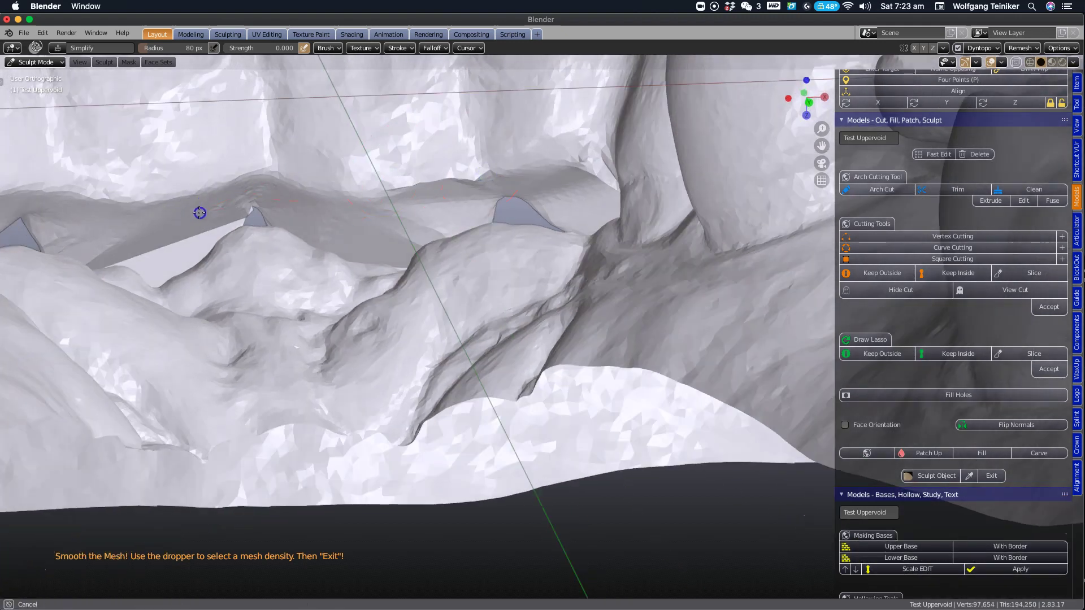
middle_click_drag(234, 213, 421, 234)
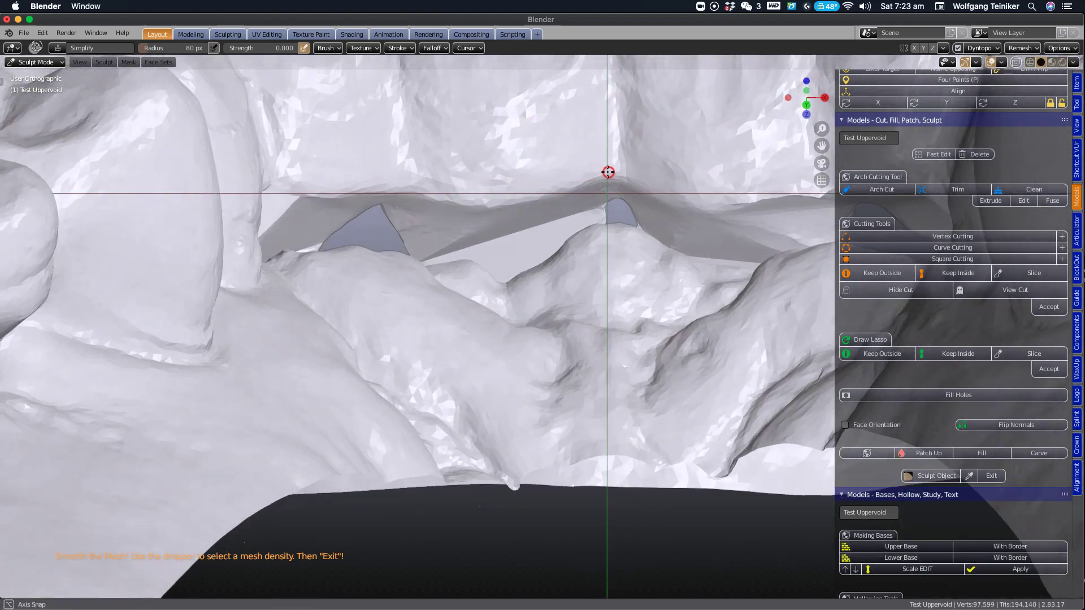
mouse_move(423, 237)
left_mouse_down()
mouse_move(503, 239)
mouse_move(625, 202)
mouse_move(598, 211)
left_mouse_up()
mouse_move(598, 211)
middle_mouse_down()
mouse_move(615, 194)
mouse_move(290, 194)
mouse_move(351, 213)
middle_mouse_up()
left_click_drag(279, 225, 280, 225)
middle_click_drag(324, 203, 343, 196)
left_click_drag(435, 212, 499, 226)
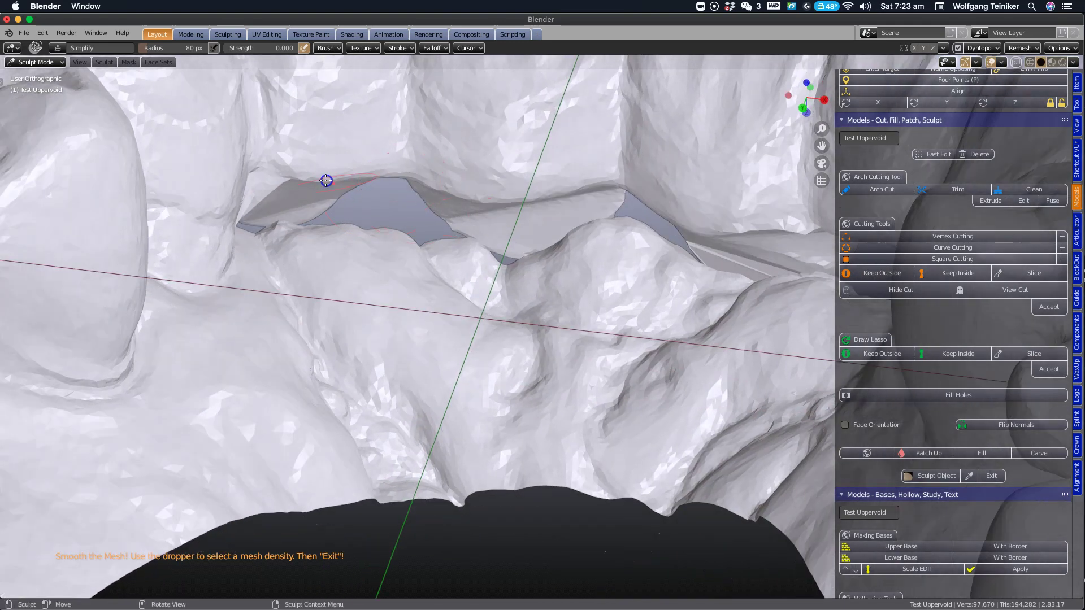
- Touch up the front gum margin from the outer side and exit sculpting
scroll(326, 181, "down", 5)
middle_click_drag(584, 303, 397, 160)
left_click(164, 219)
middle_click_drag(213, 233, 220, 233)
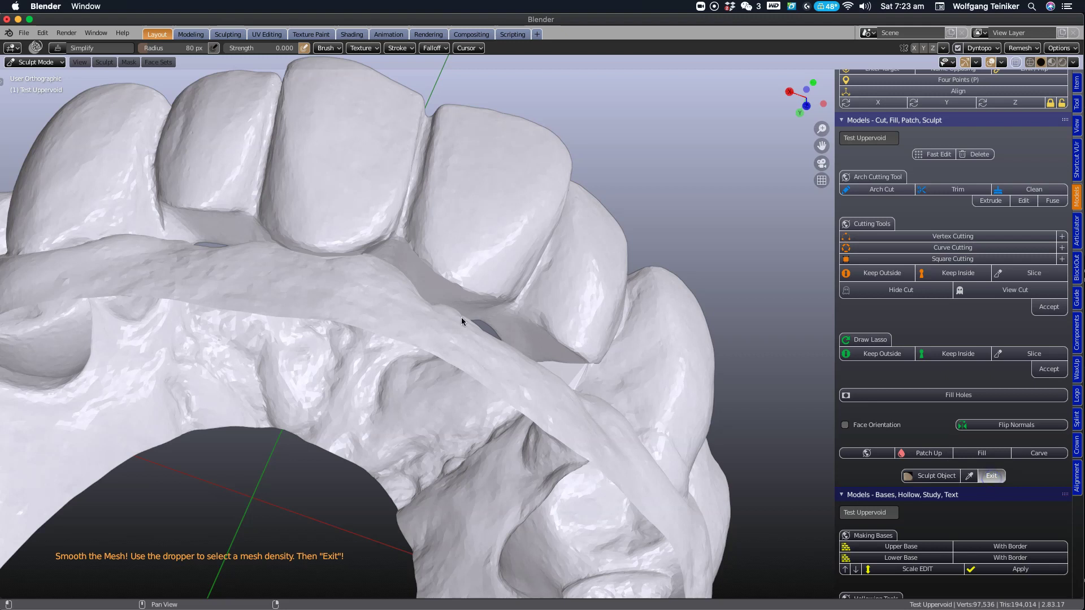
scroll(446, 311, "down", 3)
mouse_move(434, 307)
middle_mouse_down()
mouse_move(407, 324)
mouse_move(495, 313)
mouse_move(516, 286)
middle_mouse_up()
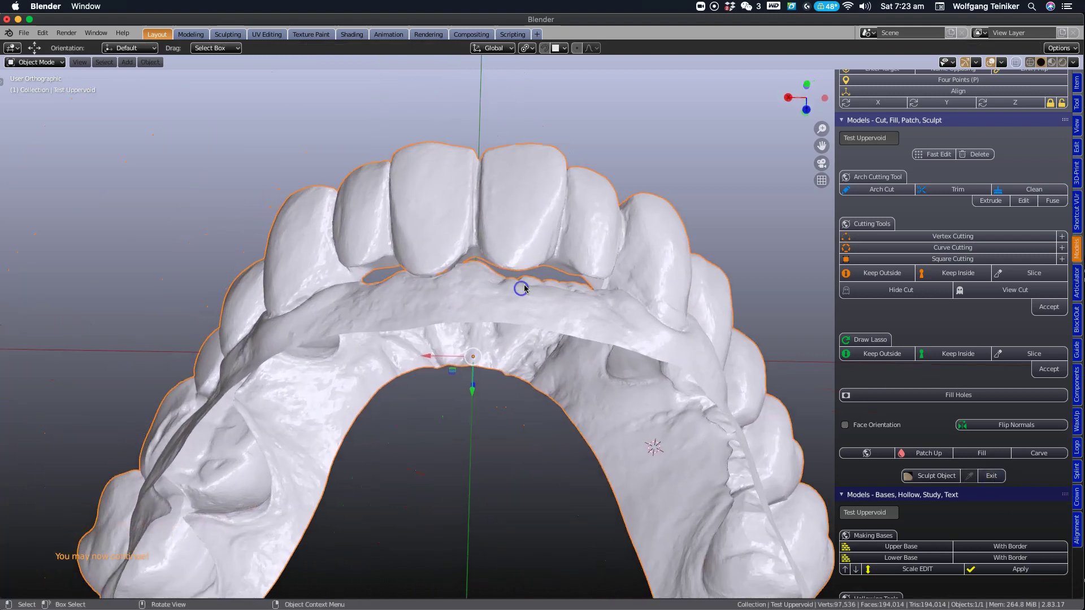
- Check the arch's face orientation from several sides, then turn the orientation display off
left_click(845, 424)
middle_click_drag(629, 366, 681, 431)
middle_click_drag(531, 367, 251, 287)
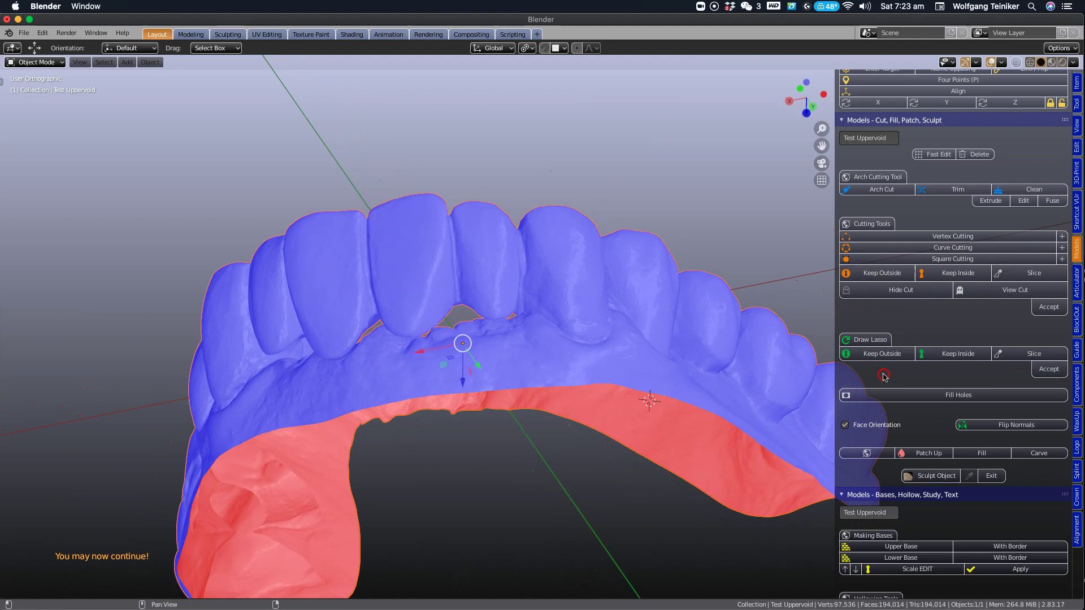
left_click(852, 425)
- Create an upper base for the arch model
scroll(623, 338, "down", 3)
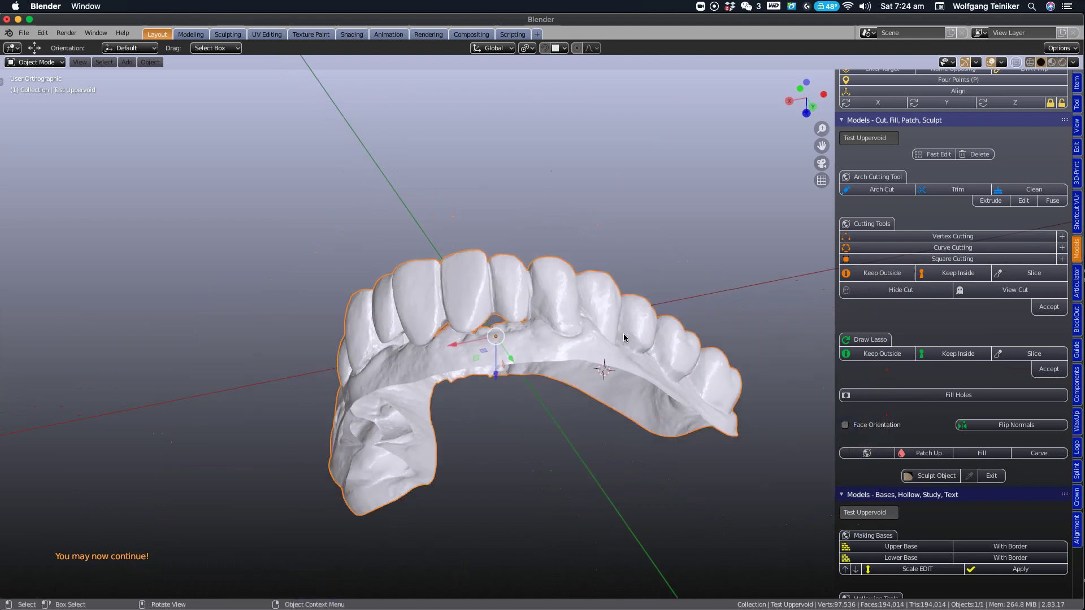
middle_click_drag(629, 338, 635, 346)
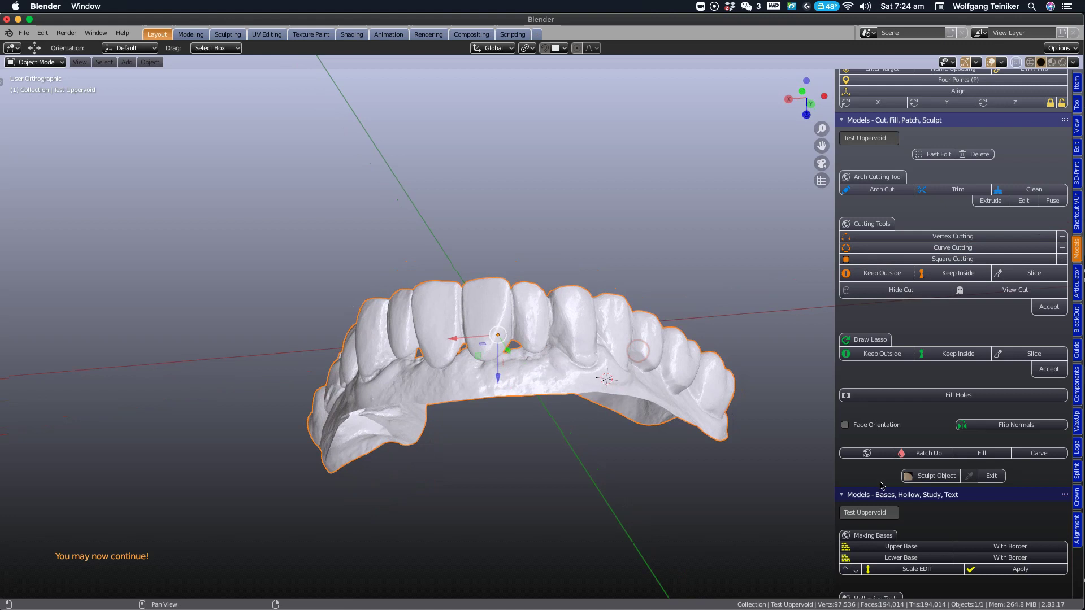
scroll(899, 492, "down", 4)
left_click(900, 459)
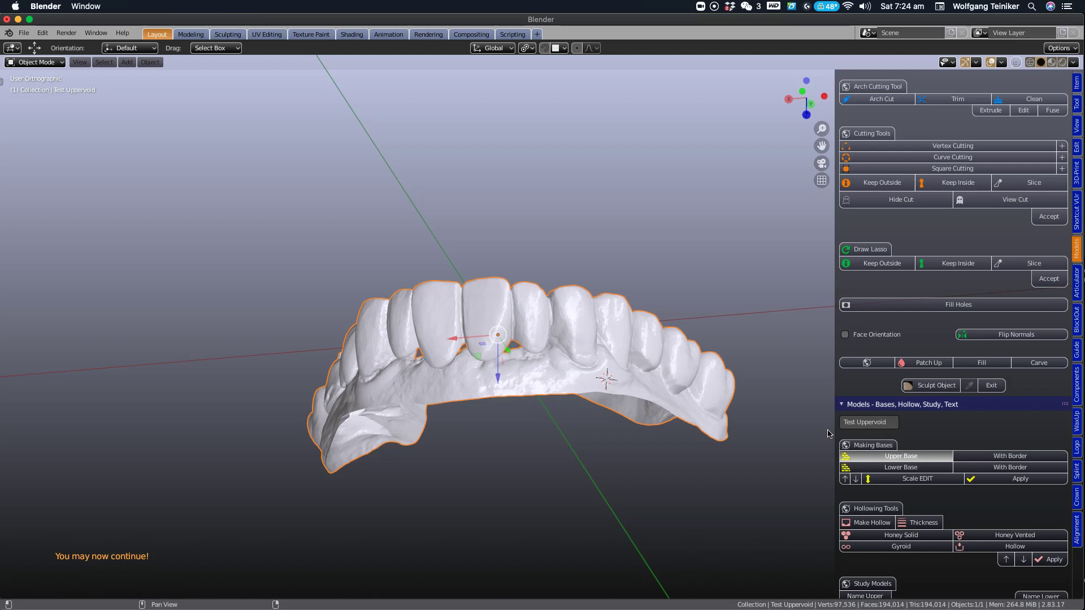
middle_click_drag(598, 400, 655, 410)
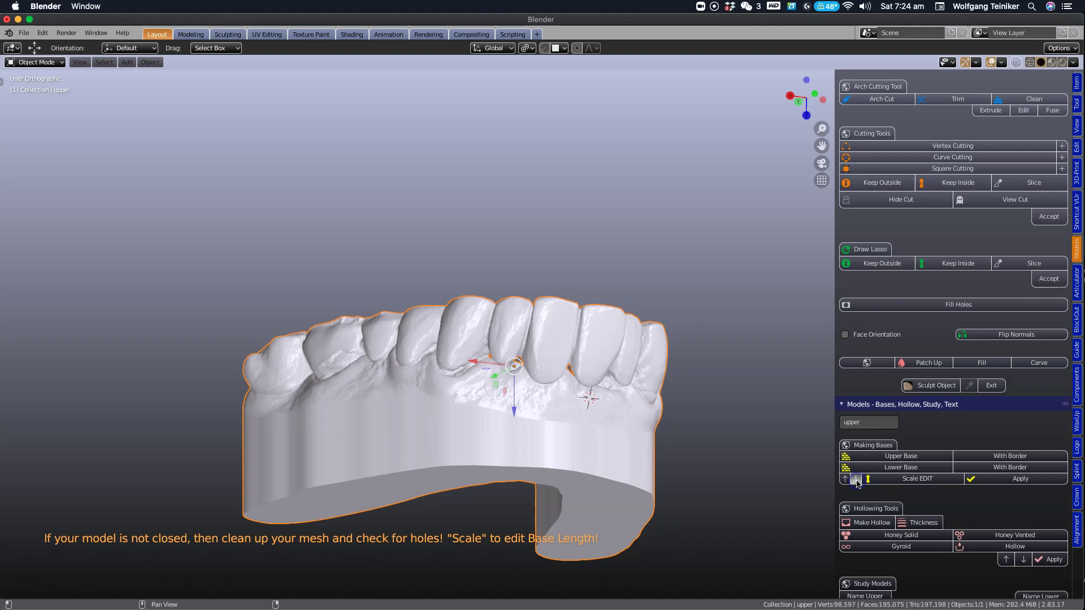
- Extend the model's base length, then shorten it again
left_click(856, 479)
left_click(856, 479)
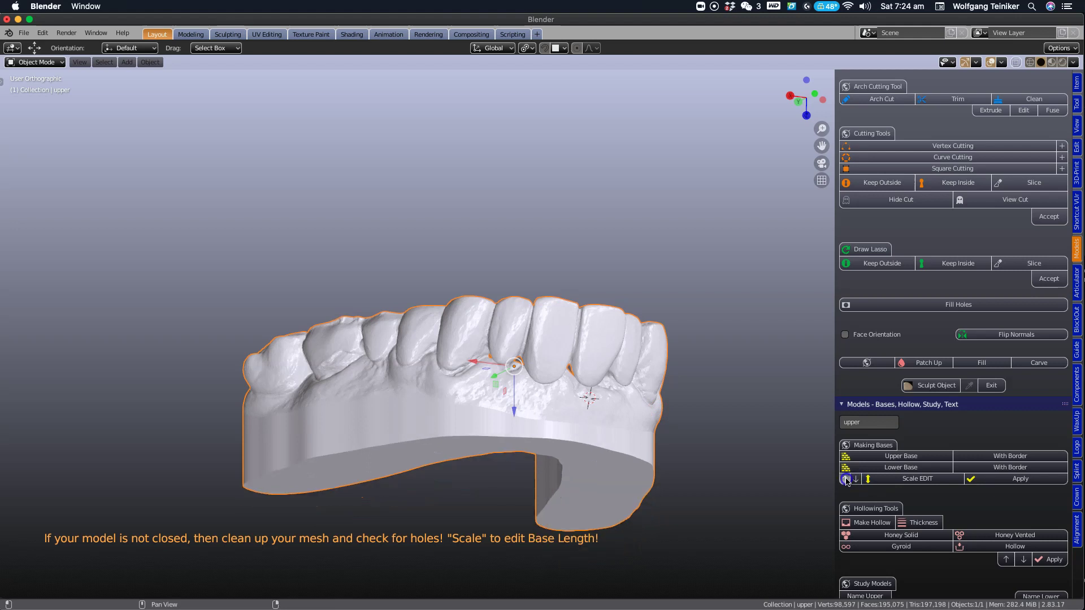
left_click(845, 479)
left_click(846, 480)
- Add a Patch Up filler at the open gap behind the front teeth and enlarge it
mouse_move(726, 447)
middle_mouse_down()
mouse_move(704, 464)
mouse_move(635, 319)
mouse_move(666, 431)
mouse_move(634, 368)
middle_mouse_up()
scroll(643, 356, "up", 5)
middle_click_drag(605, 305, 489, 338)
scroll(540, 272, "up", 2)
scroll(573, 281, "down", 6)
scroll(440, 381, "up", 5)
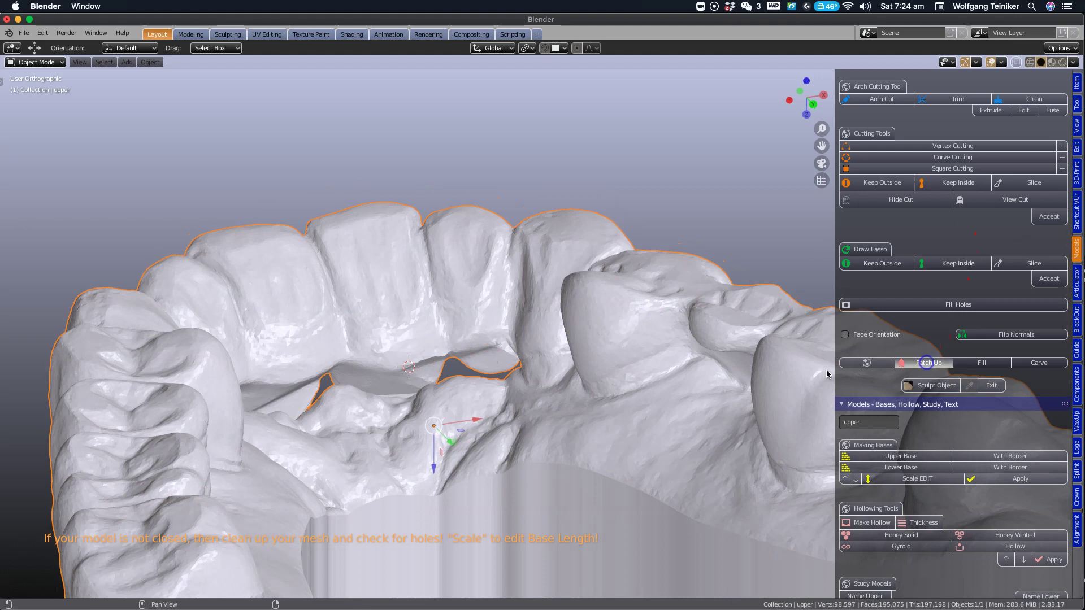
left_click(925, 363)
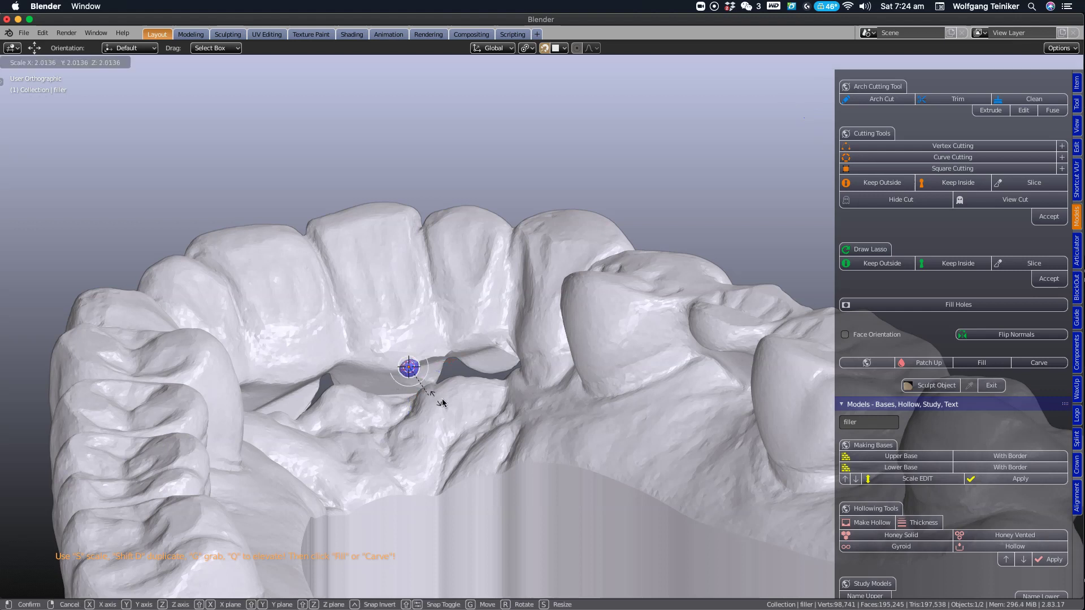
left_click(478, 425)
- Move the filler into the opening between the lateral incisor and the palatal gum
middle_click_drag(431, 411, 430, 379)
key("g")
left_click(506, 373)
key("g")
left_click(483, 370)
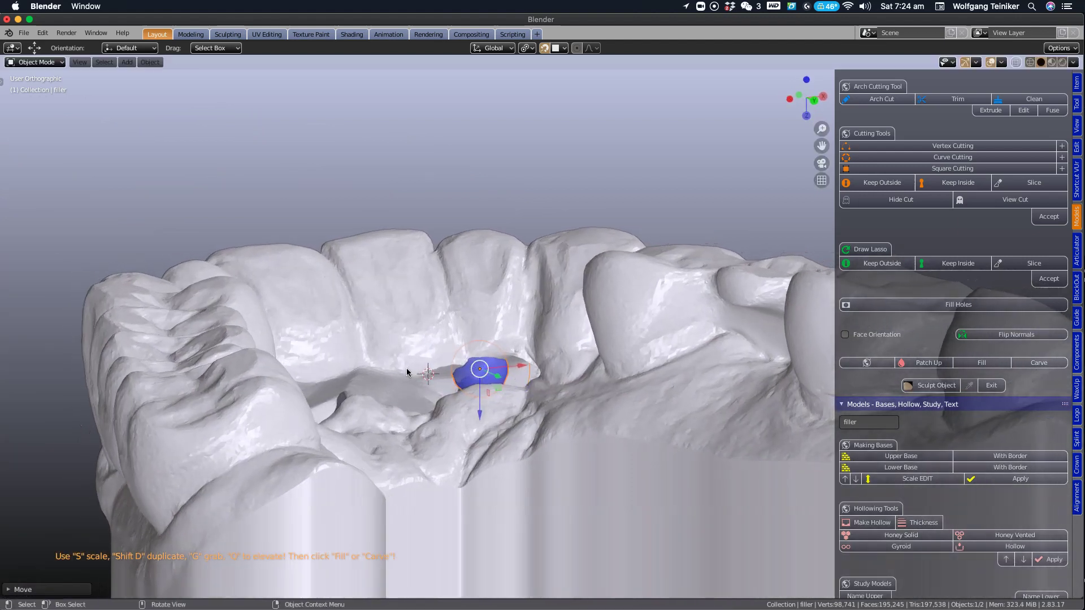
- Duplicate the filler three times, placing the copies along the gap behind the first central incisor
key("shift+d")
left_click(432, 397)
middle_click_drag(432, 397, 375, 407)
key("shift+d")
left_click(421, 410)
key("shift+d")
left_click(398, 403)
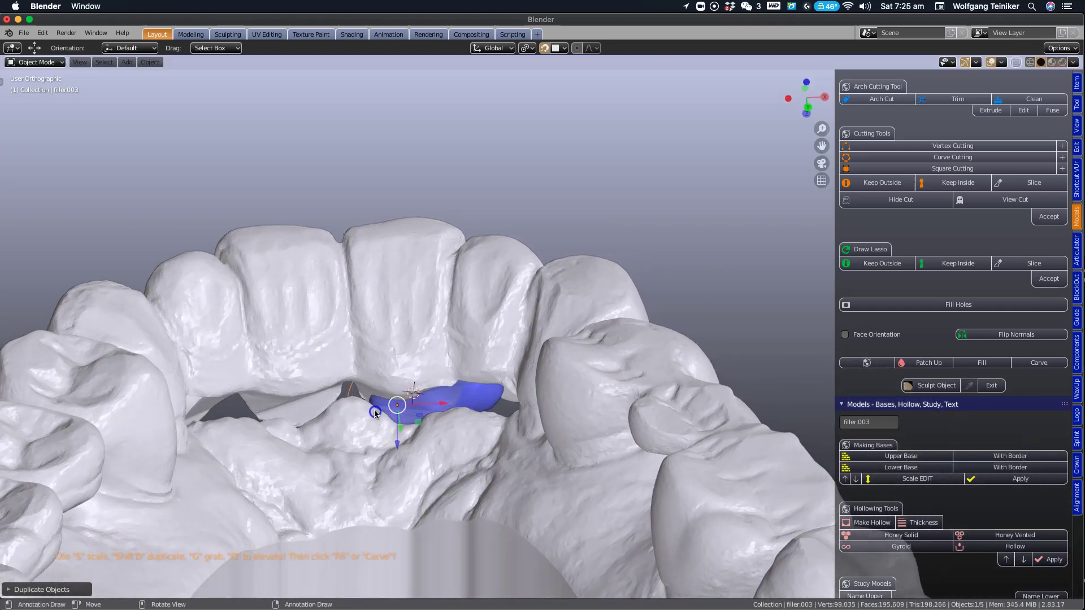
- Add three more filler copies to close the gap between the two central incisors and the gum
key("shift+d")
left_click(359, 397)
key("shift+d")
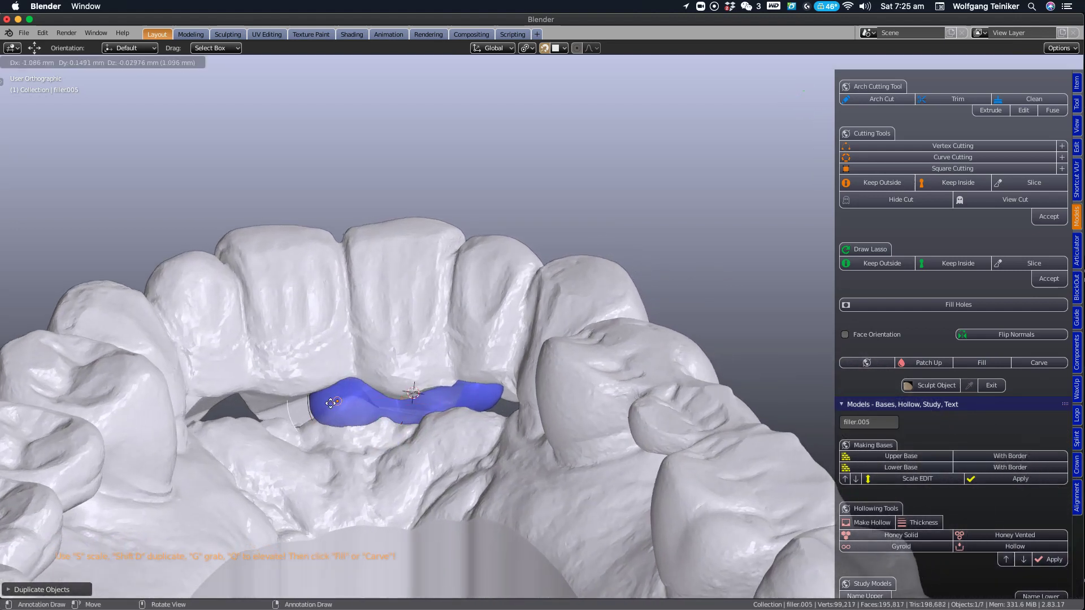
left_click(323, 405)
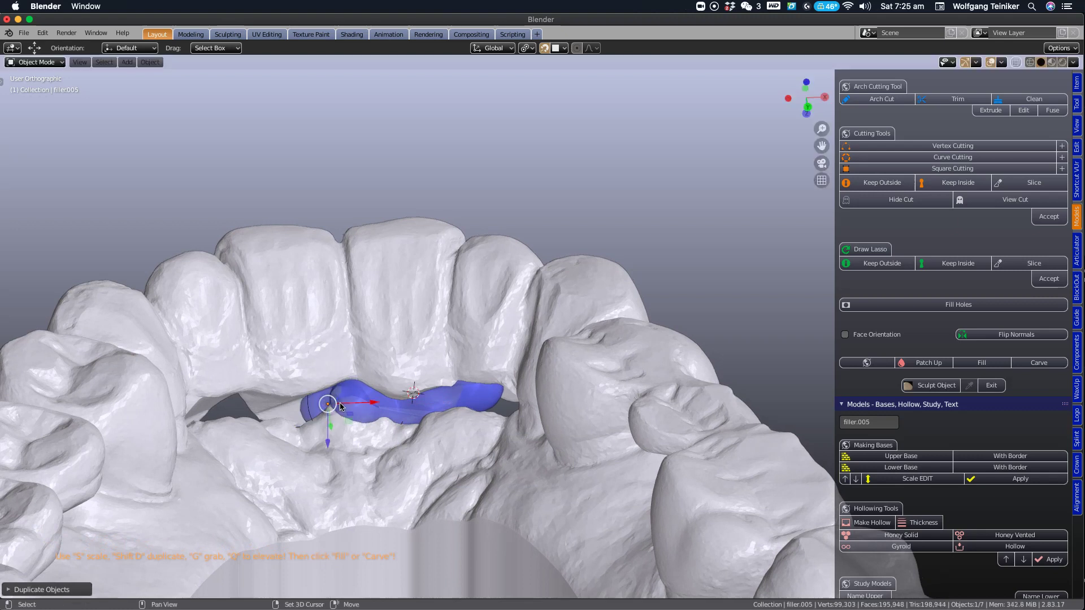
key("shift+d")
left_click(329, 404)
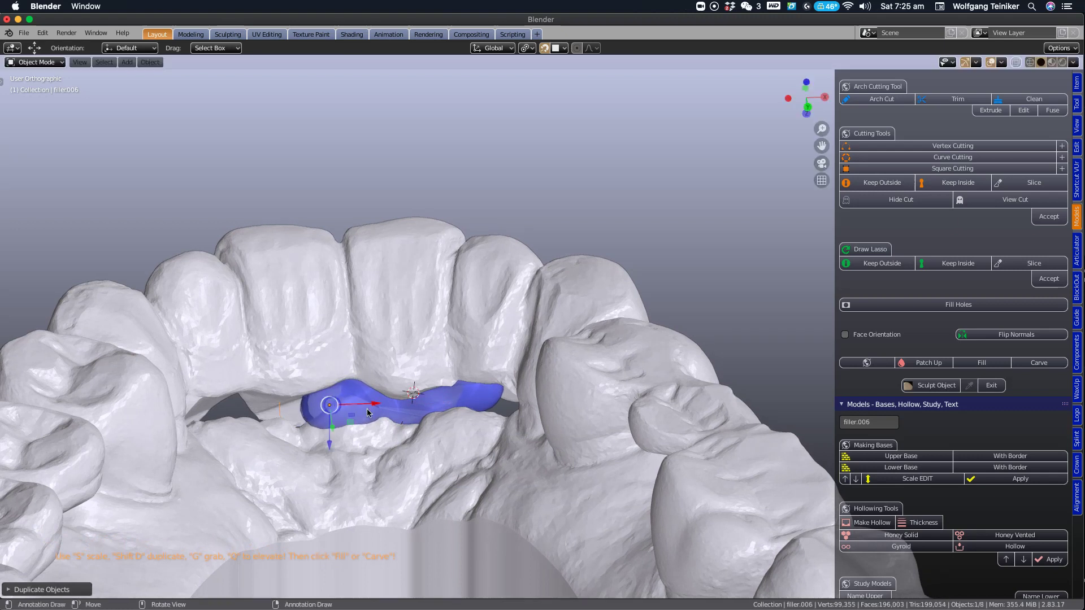
- Continue the row with three filler copies across the gap behind the second central incisor
middle_click_drag(329, 404, 342, 405)
key("shift+d")
left_click(296, 400)
key("shift+d")
left_click(287, 397)
key("shift+d")
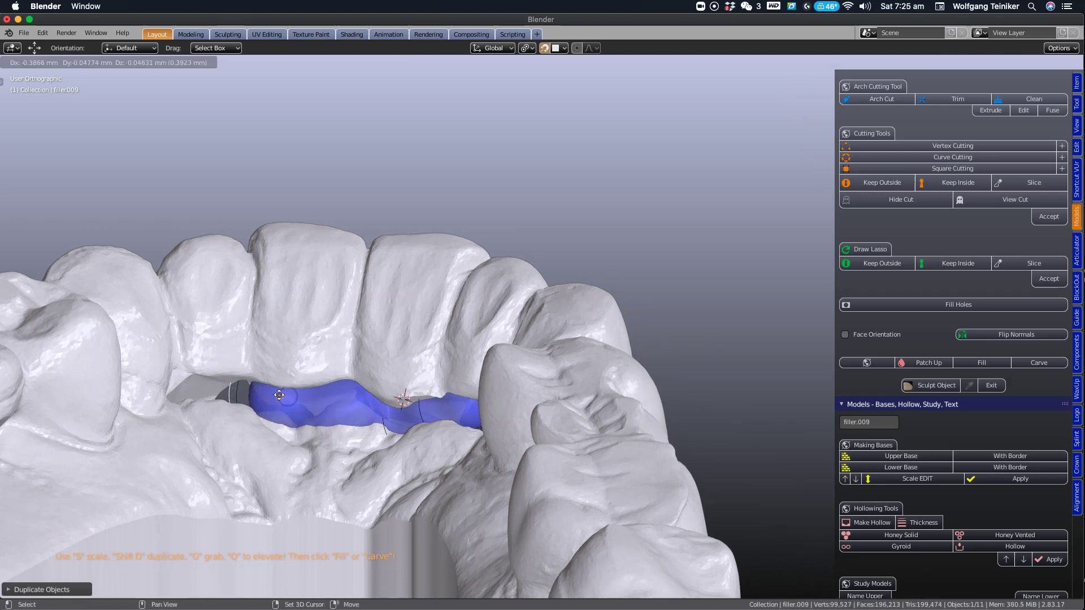
left_click(264, 394)
- Place four more filler copies to reach the end of the gap behind the far lateral incisor
key("shift+d")
left_click(224, 390)
key("shift+d")
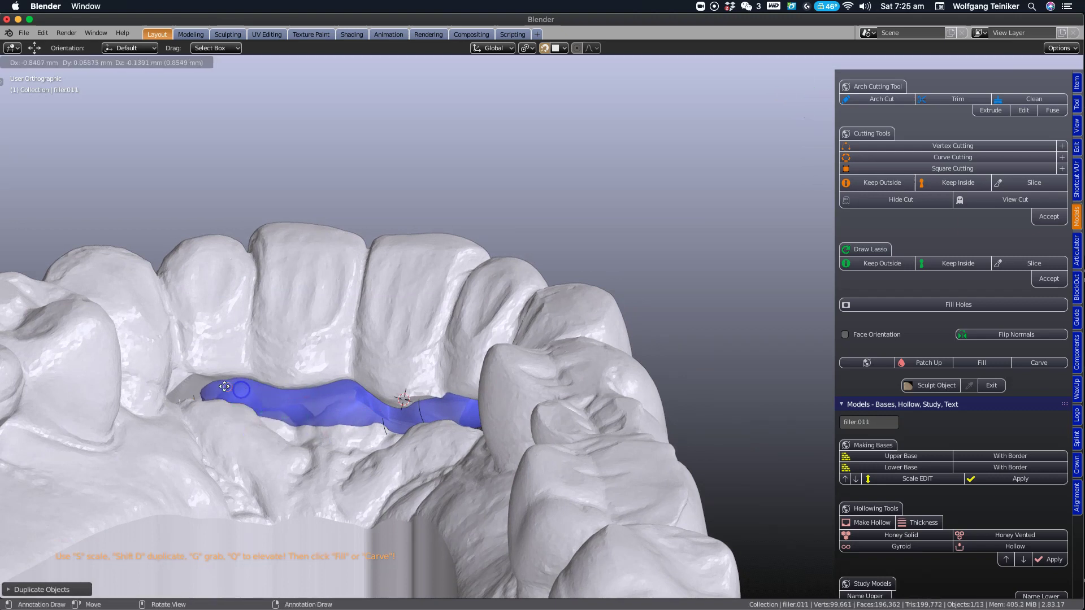
left_click(211, 386)
key("shift+d")
left_click(195, 390)
key("shift+d")
left_click(188, 389)
- Move the bulging filler from between the two central incisors into the open gap below the neighbouring lateral incisor
middle_click_drag(188, 389, 360, 364)
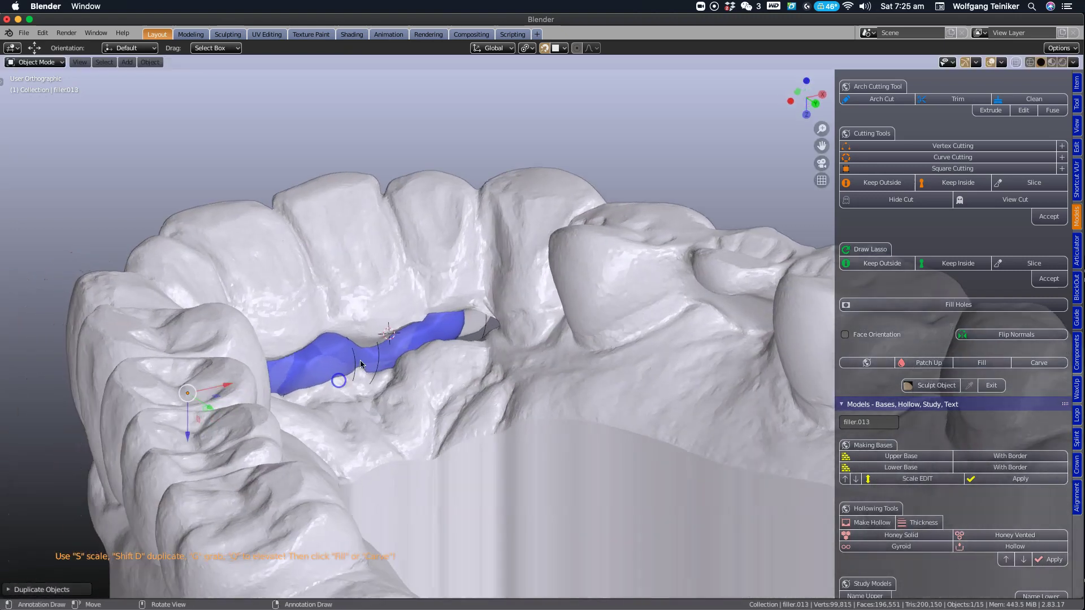
left_click(472, 321)
middle_click_drag(472, 321, 670, 272)
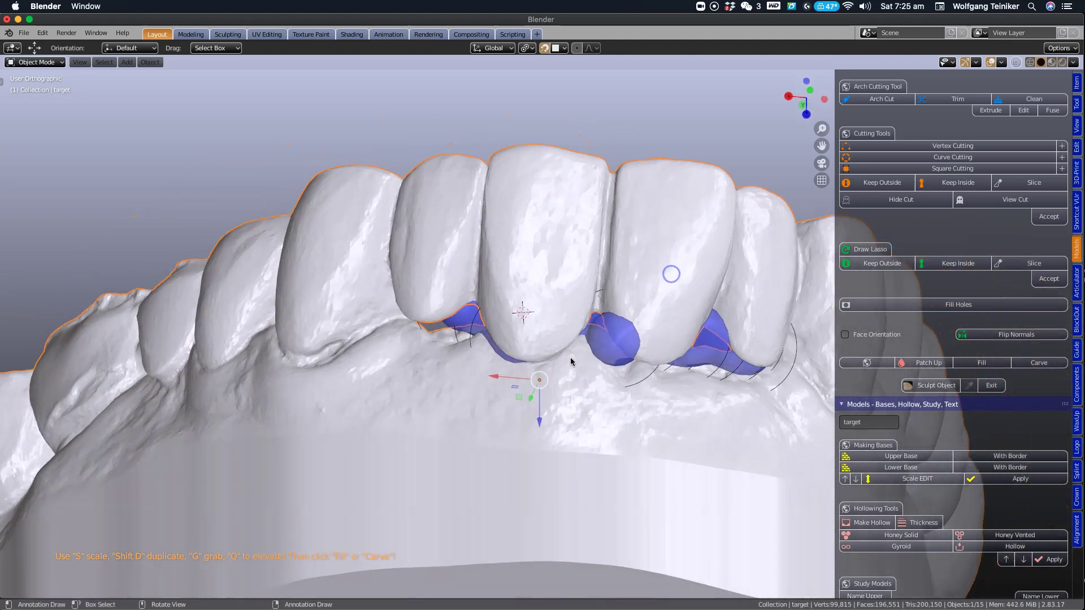
left_click(645, 384)
middle_click_drag(623, 375, 647, 364)
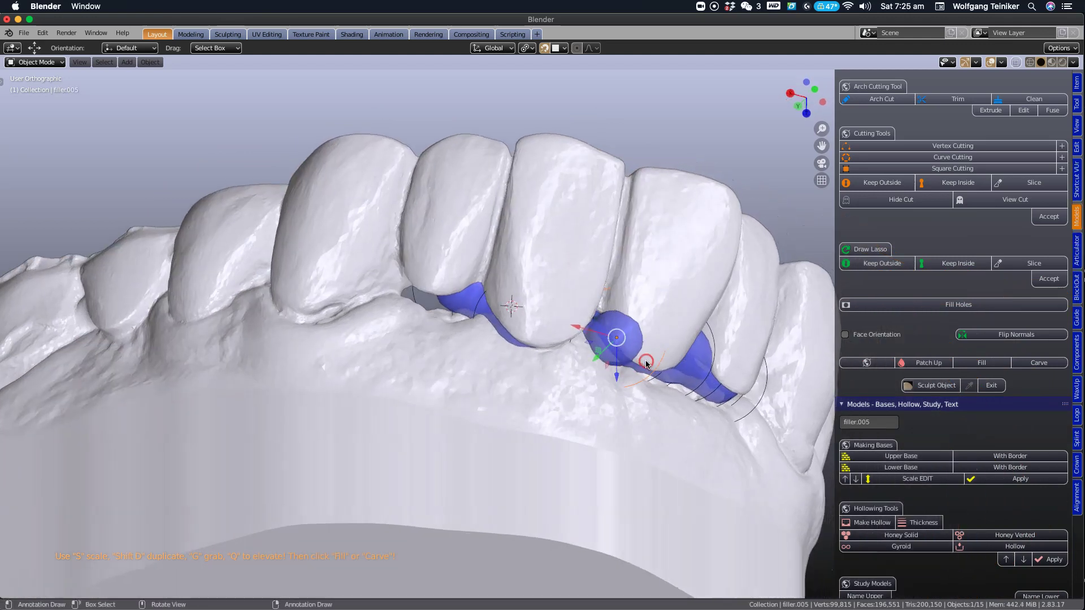
key("g")
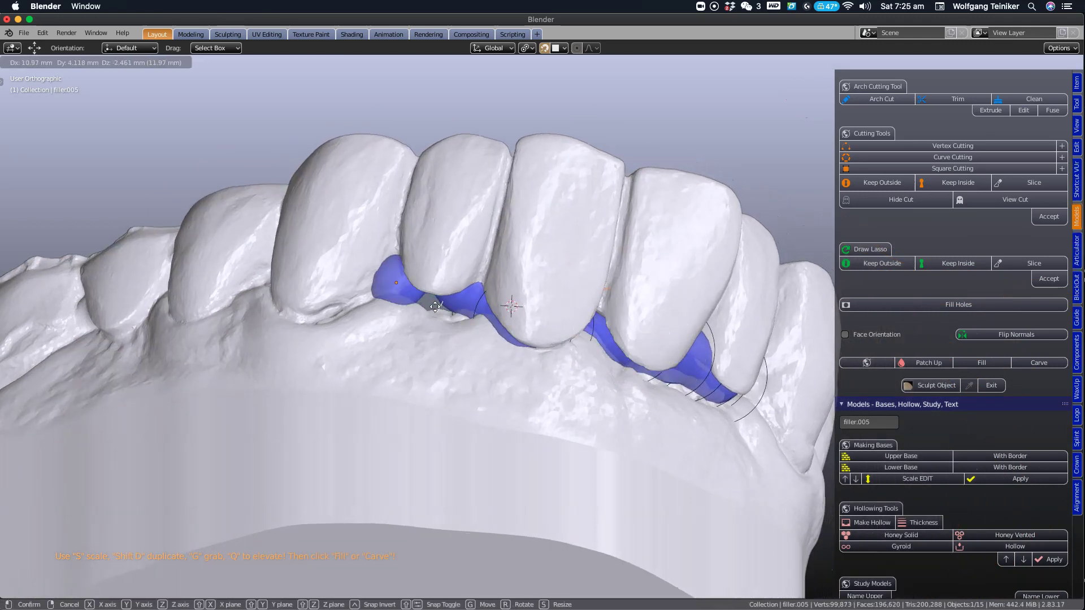
left_click(443, 312)
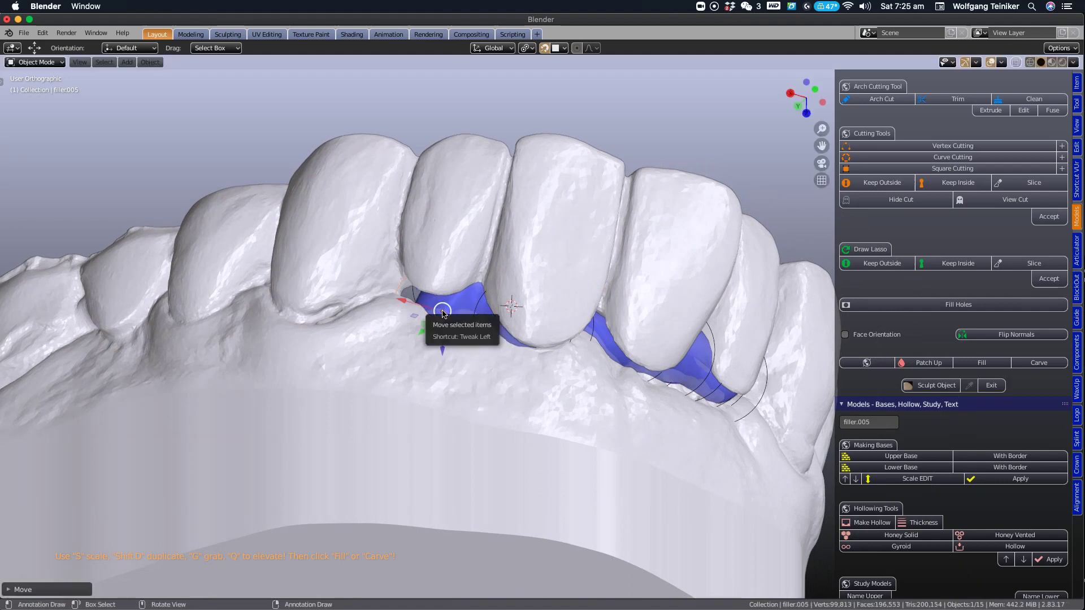
- Duplicate that filler toward the adjacent central incisor and fuse all fillers into the arch model with Fill
key("shift+d")
left_click(493, 330)
middle_click_drag(493, 330, 462, 343)
mouse_move(667, 322)
middle_mouse_down()
mouse_move(695, 307)
mouse_move(682, 312)
middle_mouse_up()
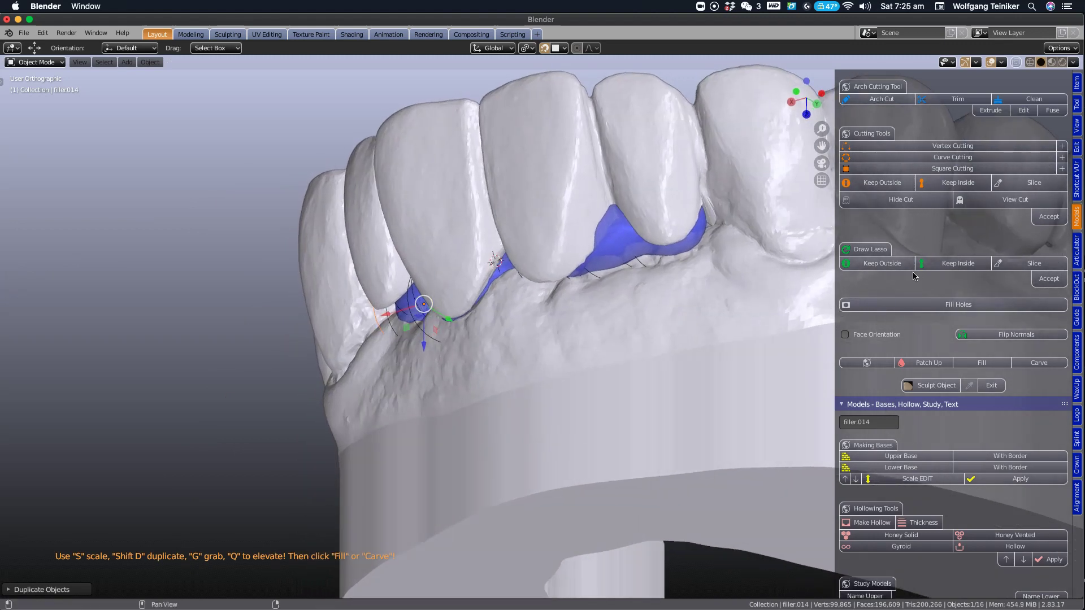
left_click(988, 364)
- Select the filled arch model, start Sculpt Object and smooth the filled strip behind the incisors
middle_click_drag(702, 322, 471, 394)
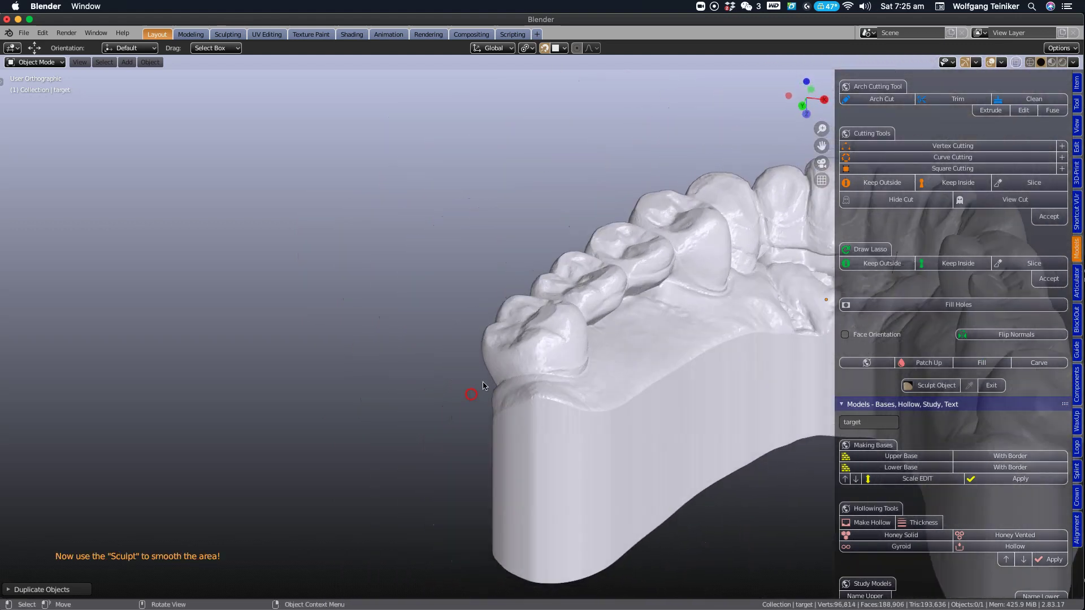
middle_click_drag(757, 311, 626, 300)
right_click(593, 302, "shift")
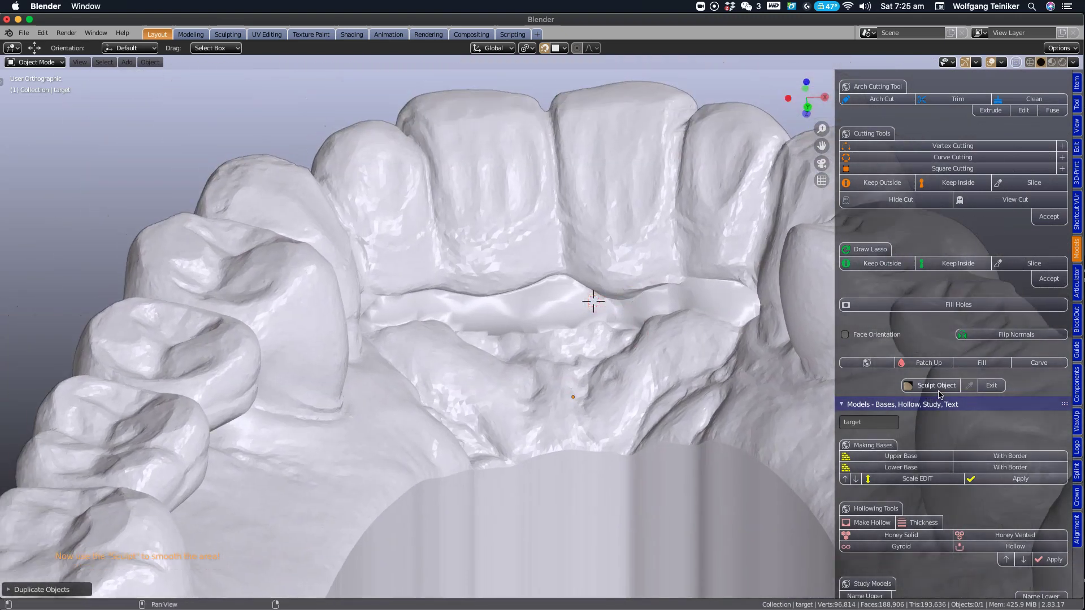
left_click(600, 338)
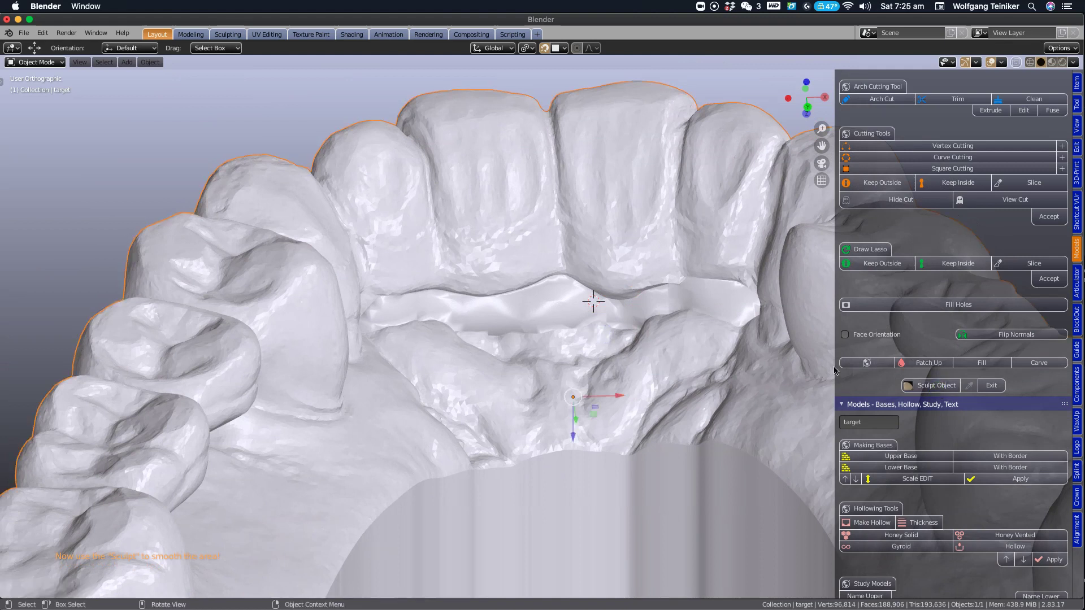
left_click(940, 387)
mouse_move(613, 304)
left_mouse_down()
mouse_move(359, 302)
mouse_move(643, 326)
mouse_move(757, 283)
mouse_move(734, 294)
left_mouse_up()
- Smooth the fill on the facial side beneath the central incisor and the adjoining lateral incisor
mouse_move(642, 305)
middle_mouse_down()
mouse_move(622, 321)
mouse_move(310, 269)
middle_mouse_up()
mouse_move(383, 273)
middle_mouse_down()
mouse_move(430, 254)
mouse_move(600, 230)
mouse_move(690, 174)
mouse_move(687, 164)
mouse_move(375, 288)
middle_mouse_up()
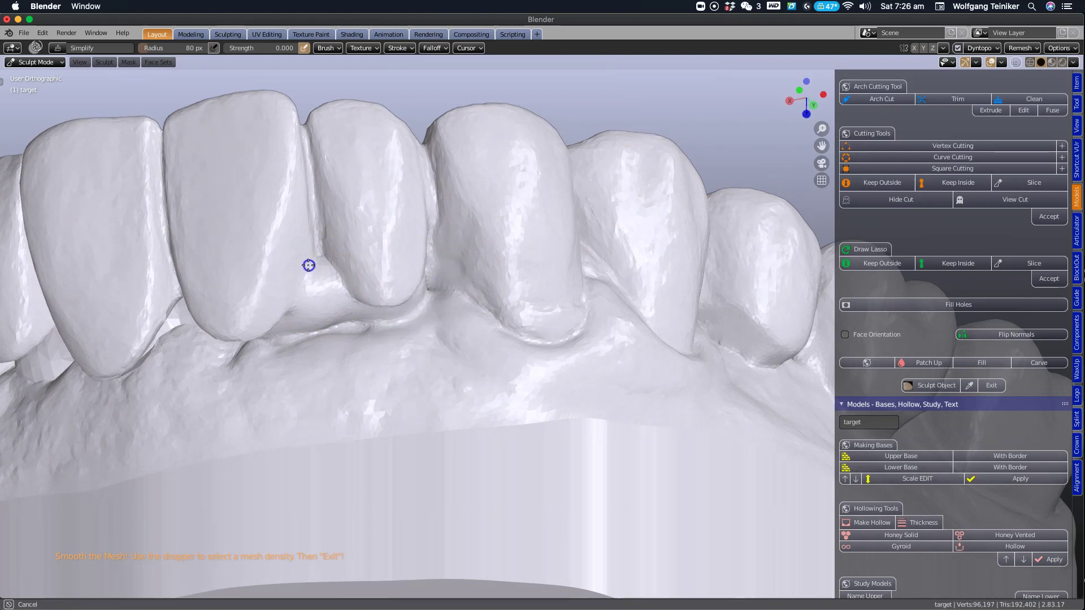
mouse_move(316, 315)
middle_mouse_down()
mouse_move(358, 286)
mouse_move(227, 286)
middle_mouse_up()
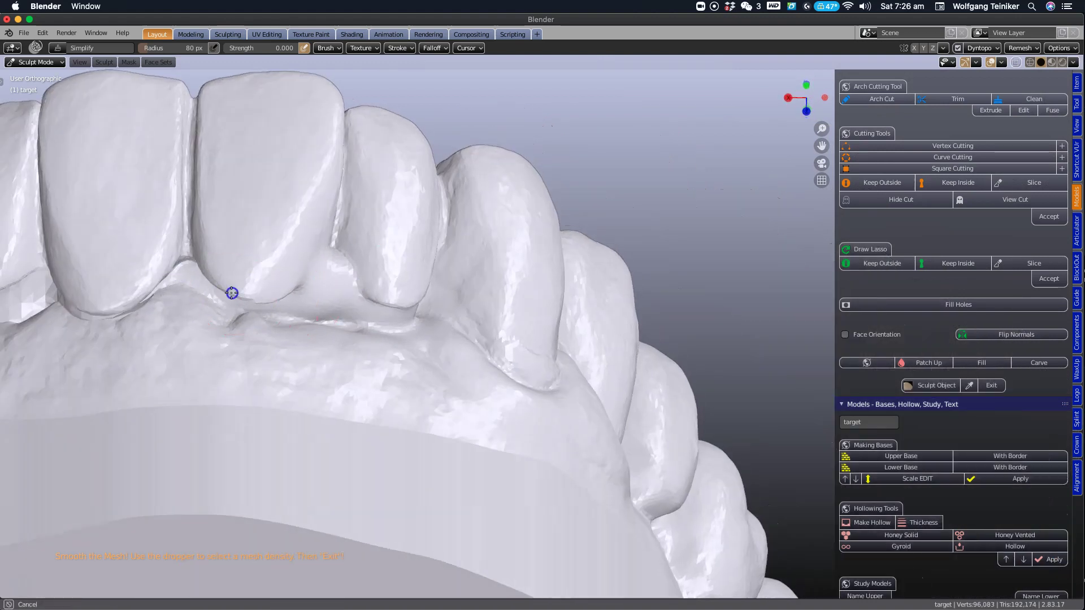
middle_click_drag(314, 305, 625, 257)
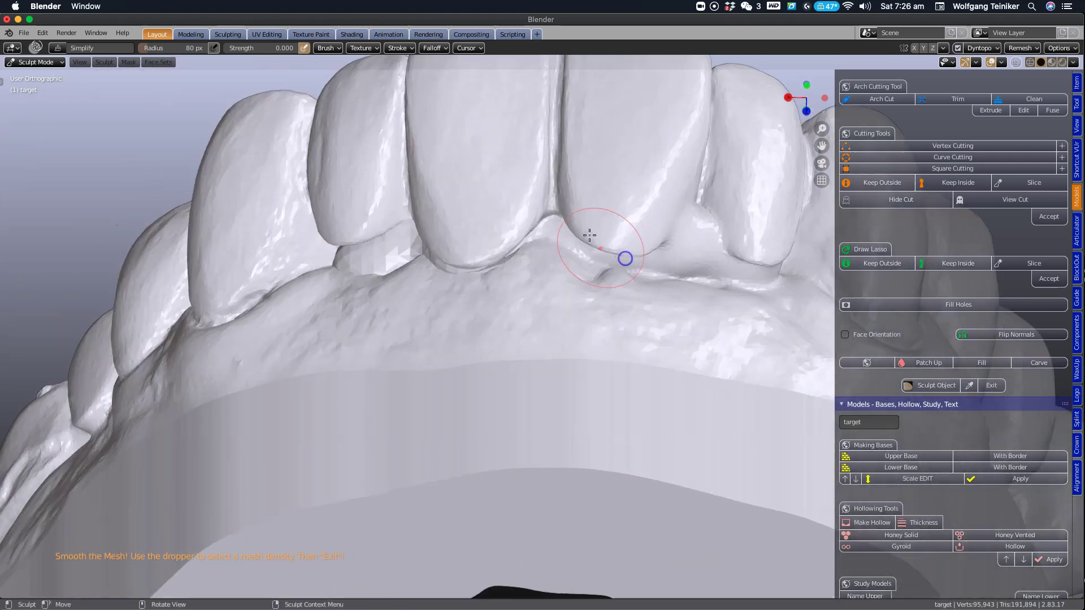
- Smooth the faceted fill beneath the opposite lateral incisor and blend it into the surrounding gum
mouse_move(460, 277)
left_mouse_down()
mouse_move(429, 259)
mouse_move(338, 253)
left_mouse_up()
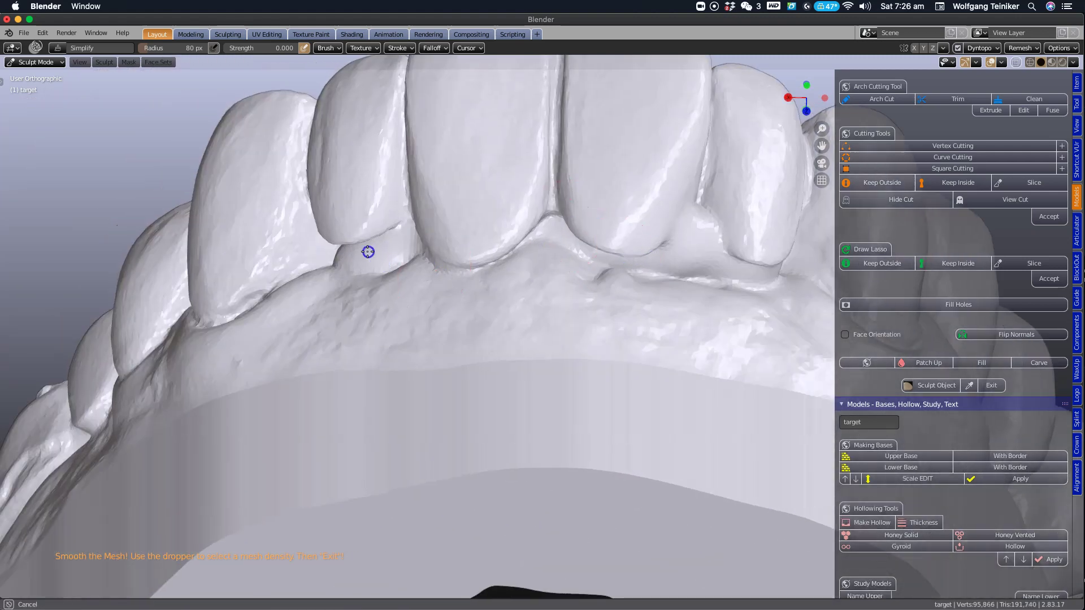
mouse_move(359, 268)
middle_mouse_down()
mouse_move(429, 259)
mouse_move(339, 274)
middle_mouse_up()
left_click_drag(339, 273, 344, 232)
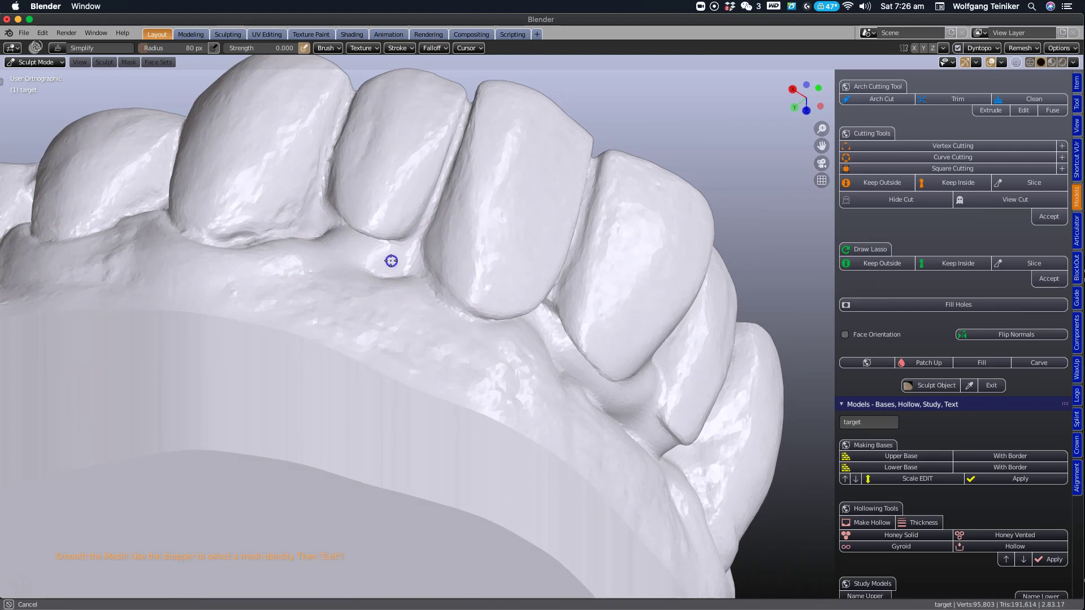
left_click_drag(380, 274, 420, 284)
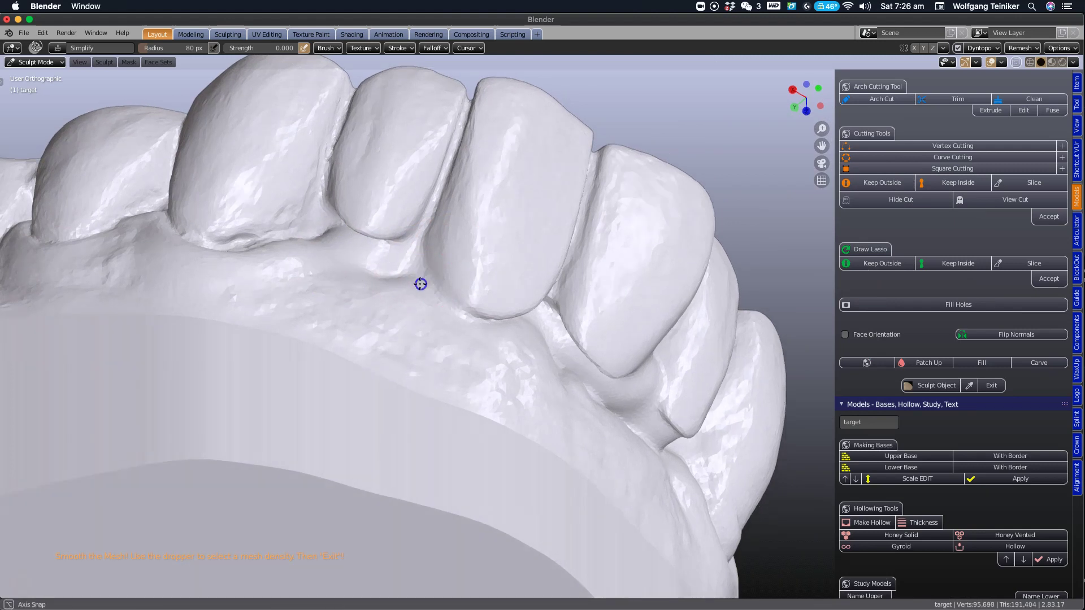
- Smooth the remaining fill along the gum from between the central incisors to the far lateral incisor, and exit sculpting
scroll(535, 331, "down", 1)
left_click_drag(535, 333, 566, 359)
left_click_drag(612, 393, 639, 425)
mouse_move(700, 408)
middle_mouse_down()
mouse_move(585, 424)
mouse_move(591, 438)
middle_mouse_up()
left_click_drag(683, 376, 679, 337)
scroll(633, 348, "down", 4)
middle_click_drag(603, 347, 620, 362)
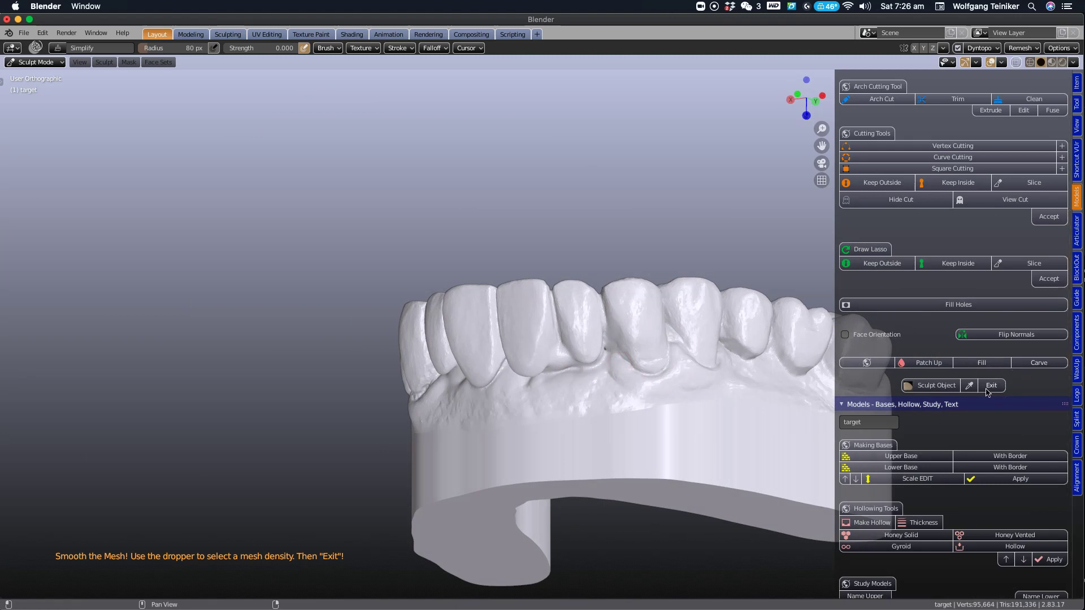
- Turn the repaired arch into a hollow model and fill its interior with the Honey Vented structure
mouse_move(704, 397)
middle_mouse_down()
mouse_move(653, 322)
mouse_move(601, 450)
mouse_move(748, 179)
middle_mouse_up()
middle_click_drag(622, 343, 525, 252, "shift")
scroll(970, 419, "down", 5)
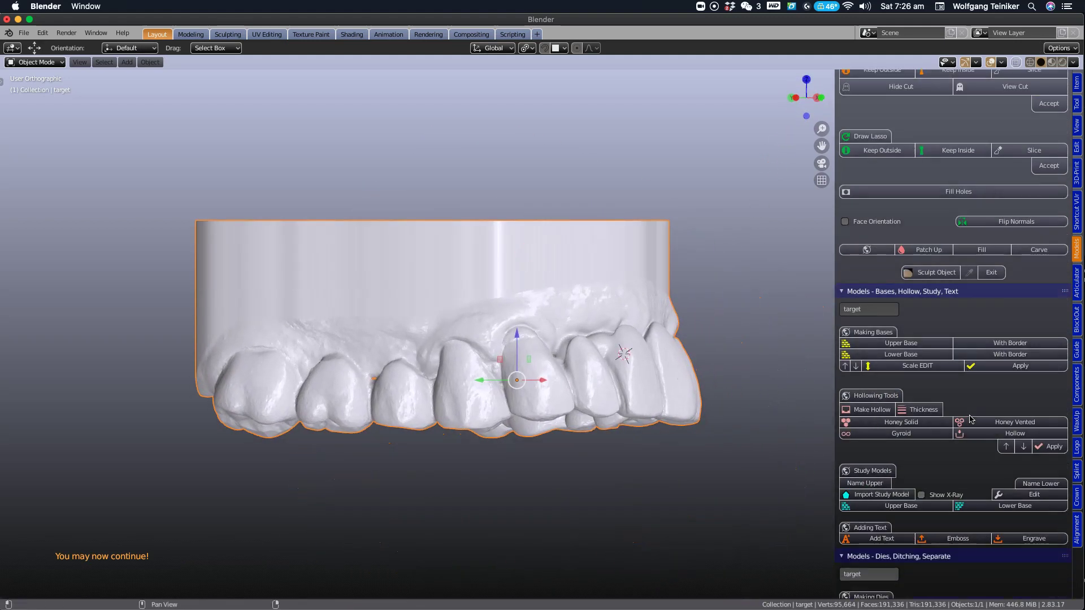
scroll(971, 418, "down", 2)
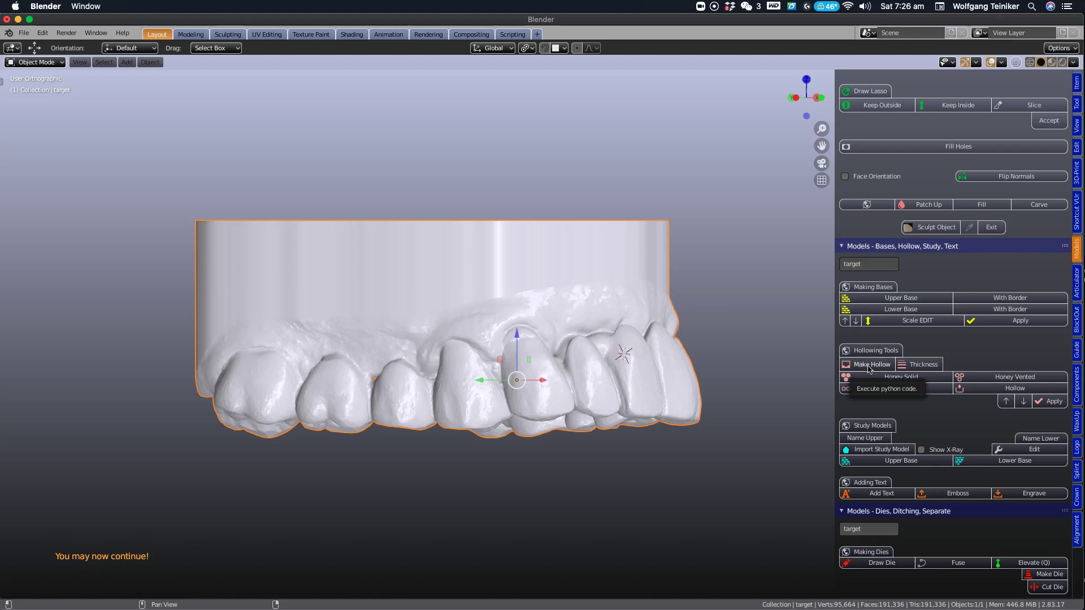
left_click(869, 366)
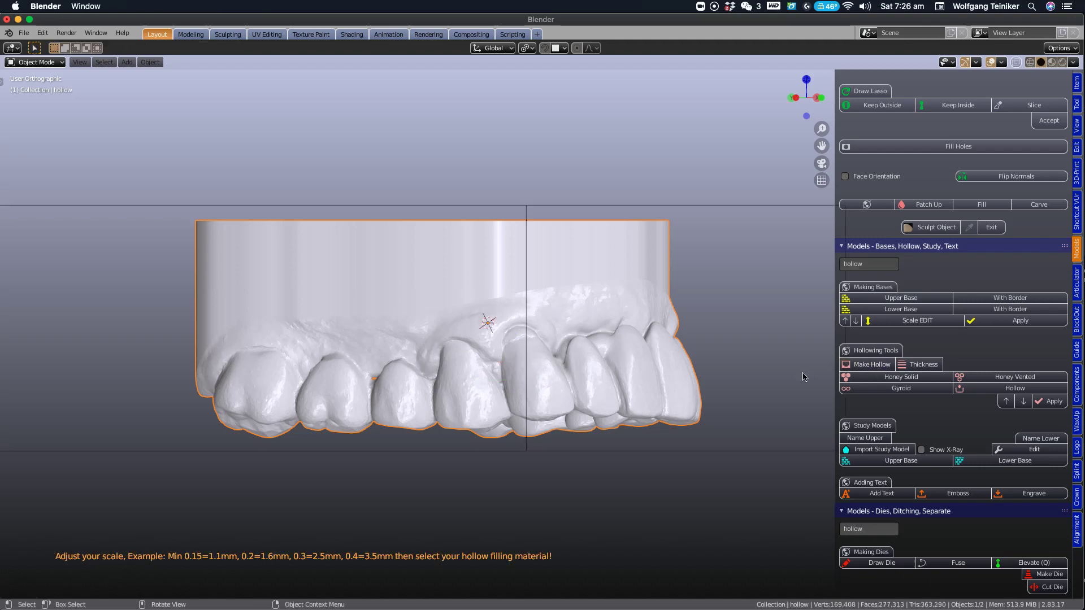
scroll(793, 382, "down", 4)
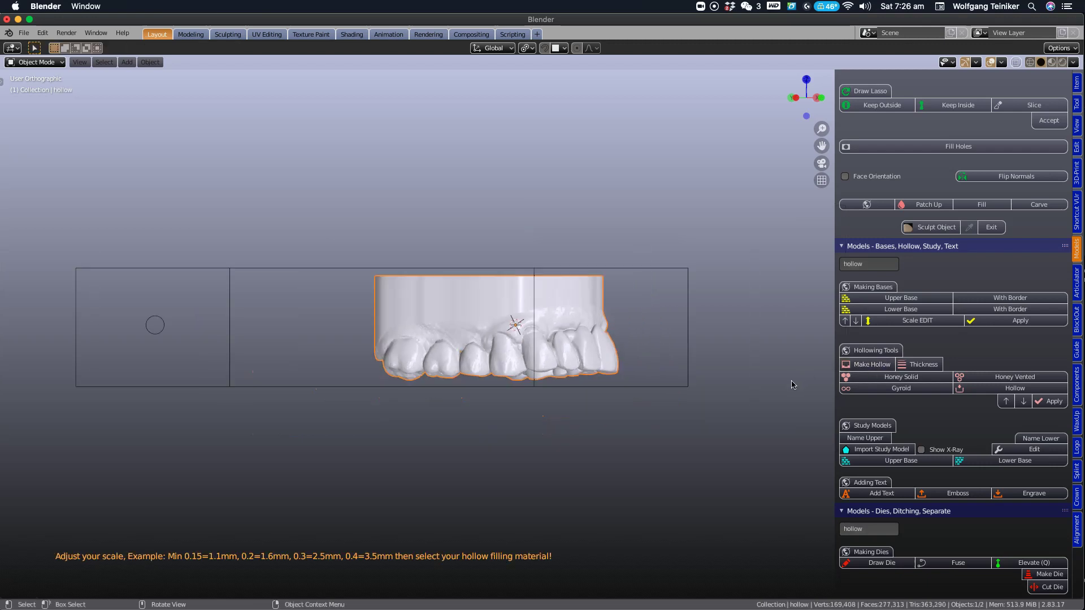
left_click(1006, 381)
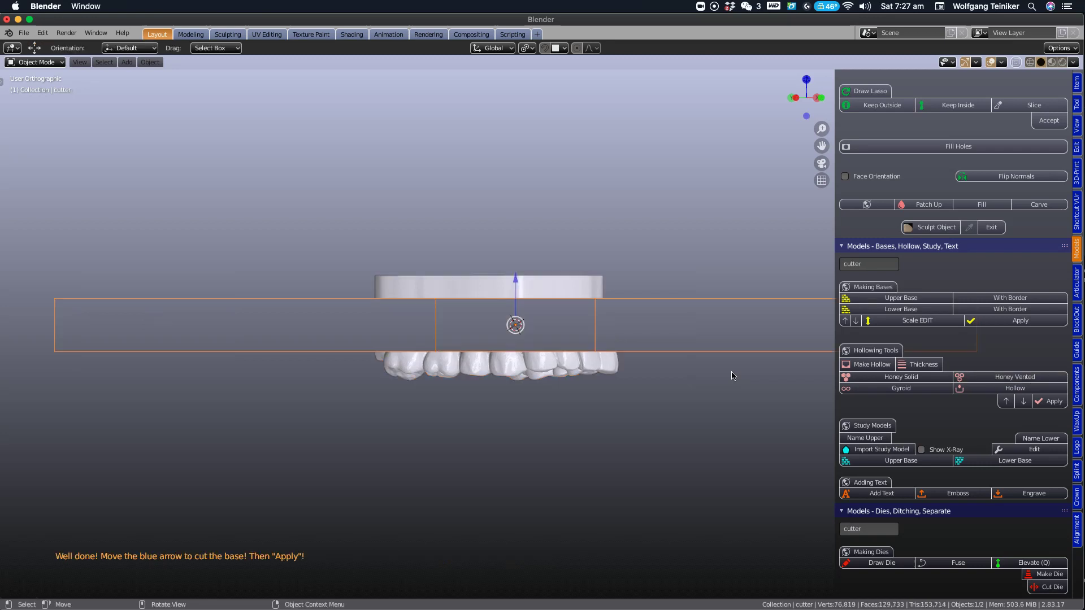
- Raise the cutter along the vertical axis to trim the base open, and apply the cut to the hollow model
left_click_drag(516, 284, 530, 242)
left_click_drag(614, 300, 639, 315)
middle_click_drag(638, 315, 620, 366)
scroll(619, 366, "up", 5)
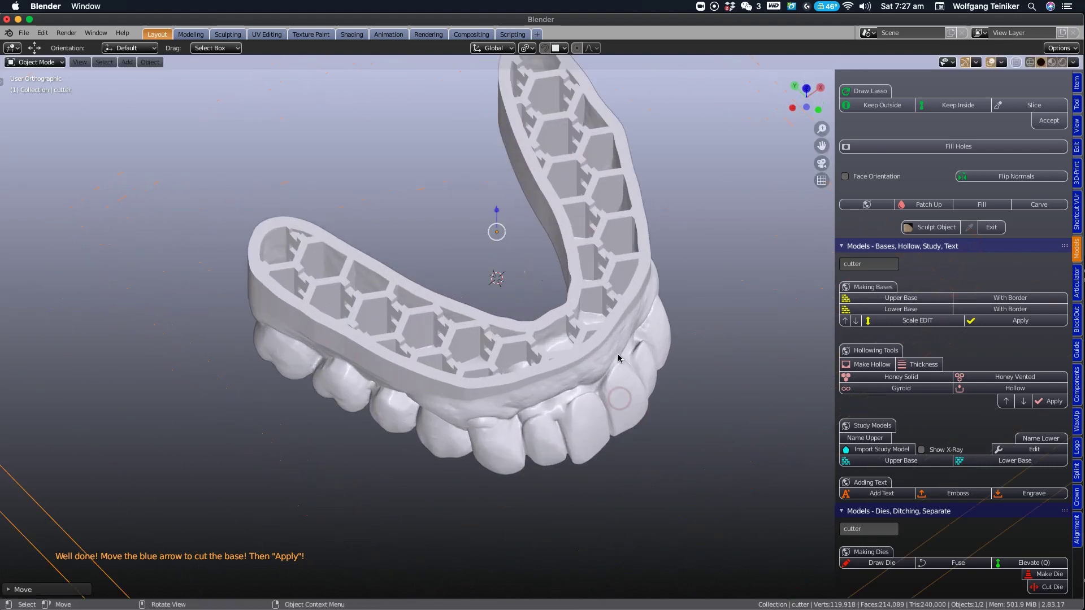
left_click(1052, 402)
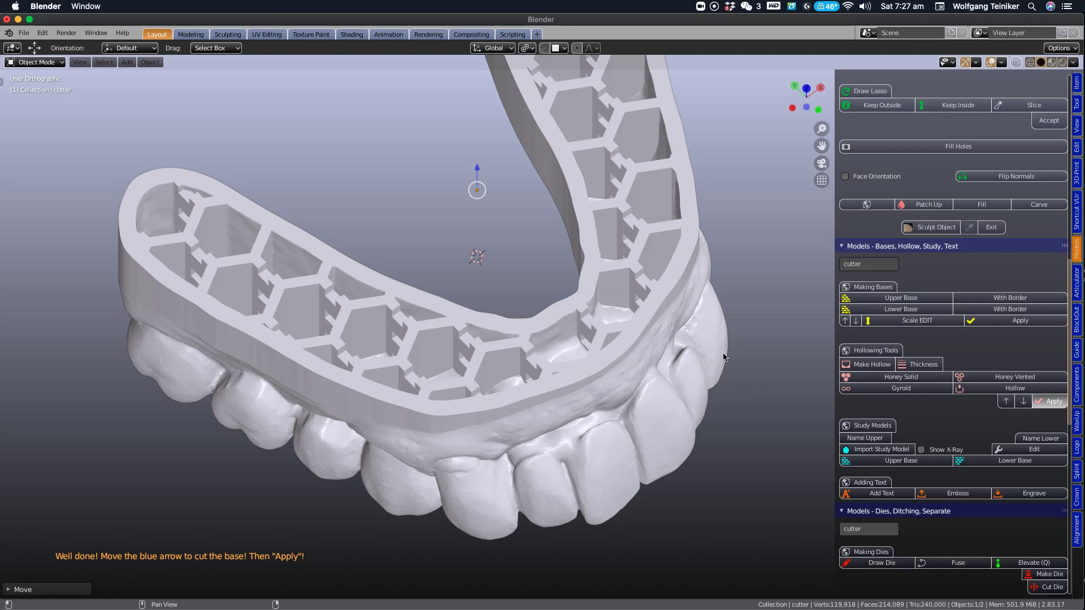
middle_click_drag(717, 364, 664, 79)
middle_click_drag(473, 291, 510, 279)
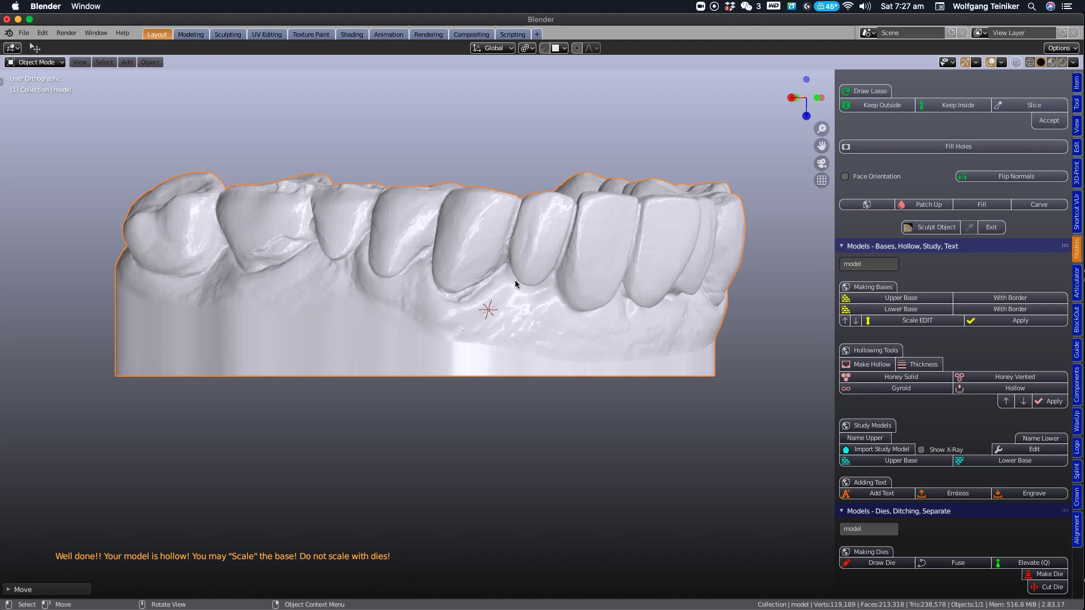